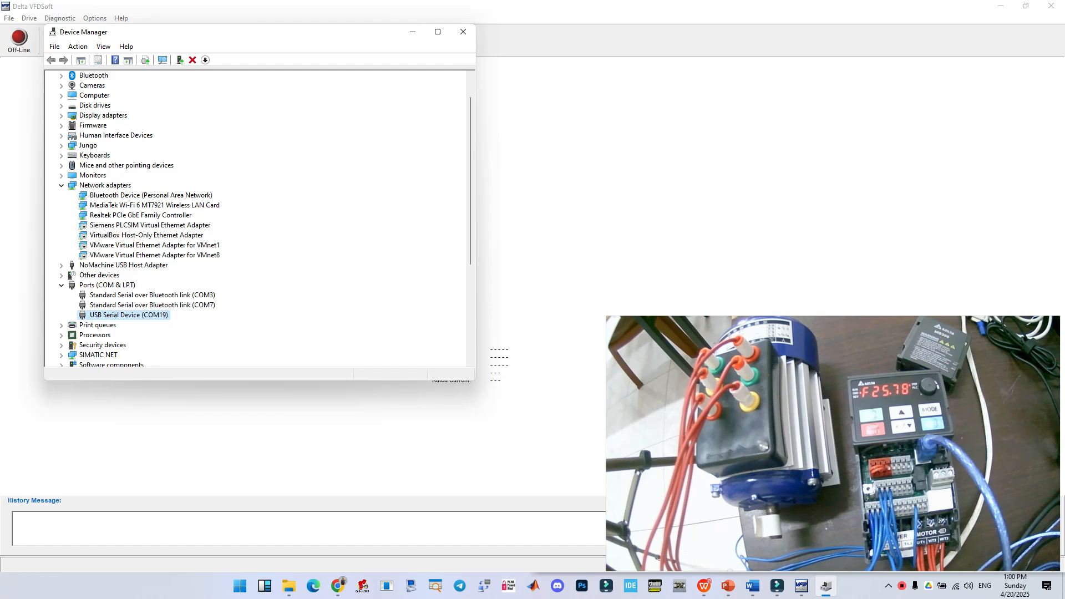
# Move Device Manager aside and close it, and select Com Port 19 in VFDSoft's Communication Setup
pyautogui.moveTo(222, 32); pyautogui.dragTo(380, 67)
pyautogui.click(621, 68)
pyautogui.click(19, 38)
pyautogui.click(380, 300)
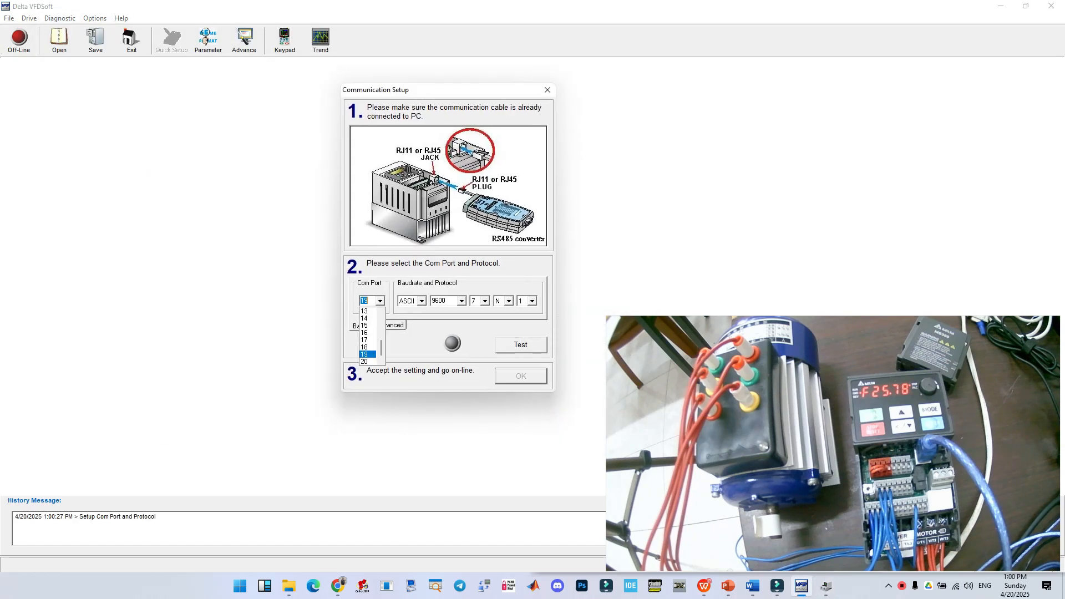
pyautogui.press('Return')
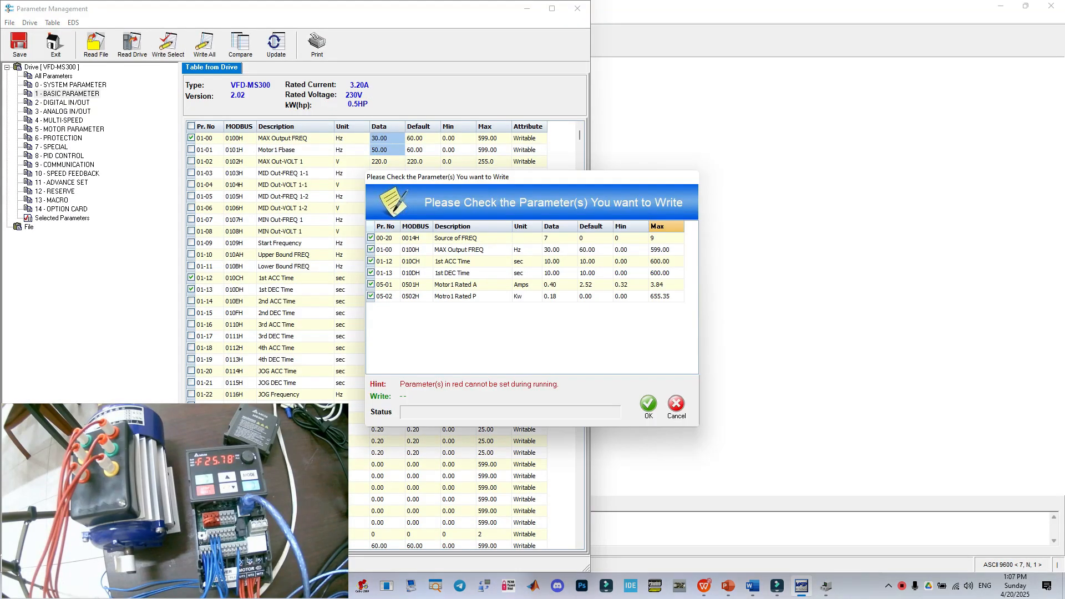
# Confirm writing the checked parameters 00-20, 01-00, 01-12, 01-13, 05-01 and 05-02 to the drive
pyautogui.click(648, 404)
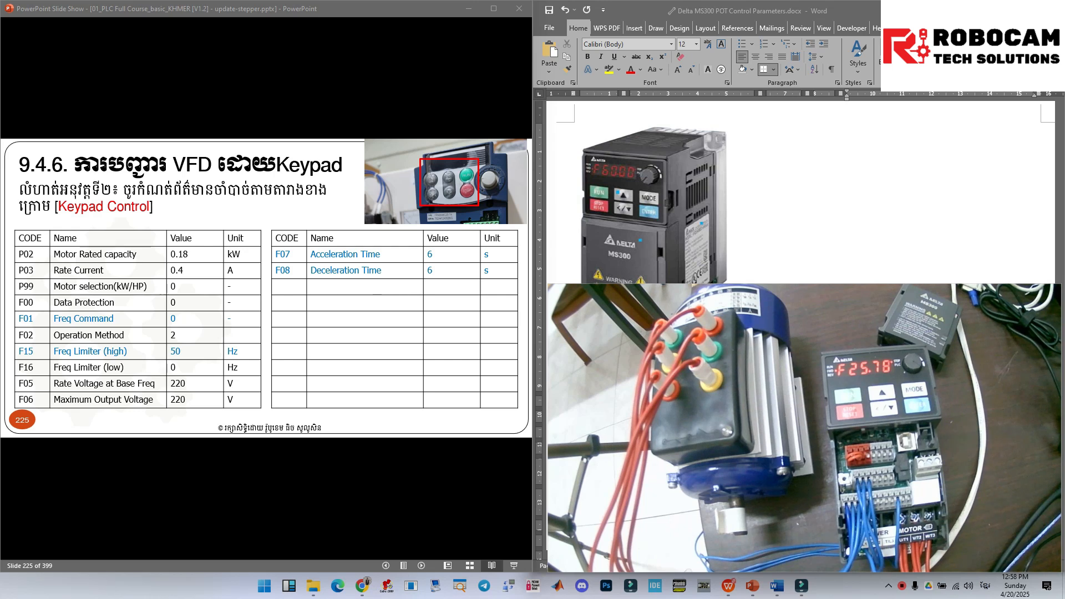
# Minimize the PowerPoint slide show, the Word document and the File Explorer window
pyautogui.click(469, 8)
pyautogui.click(1001, 10)
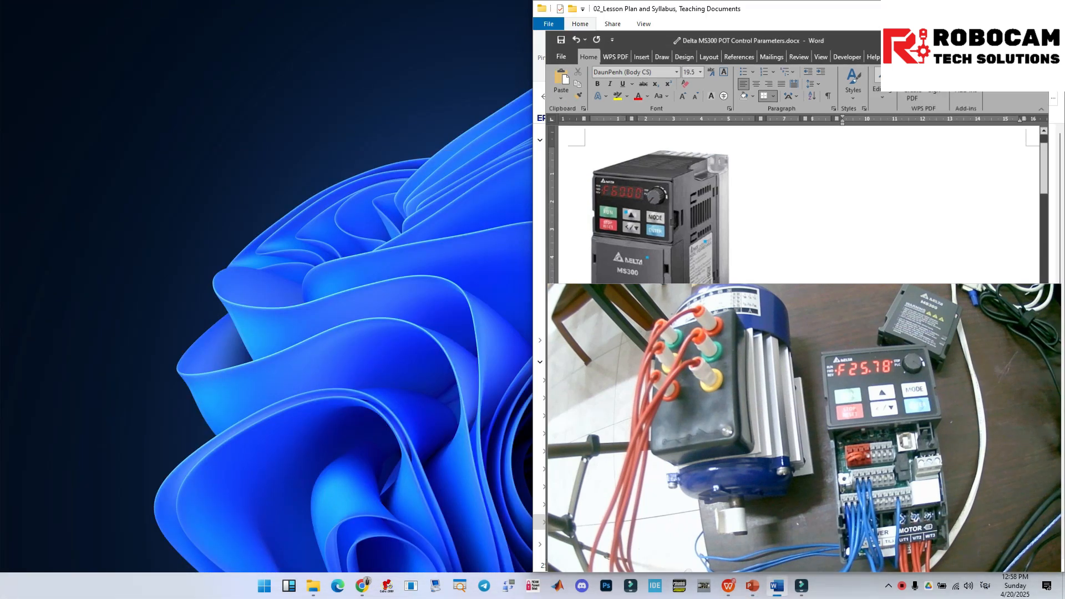
pyautogui.click(1001, 9)
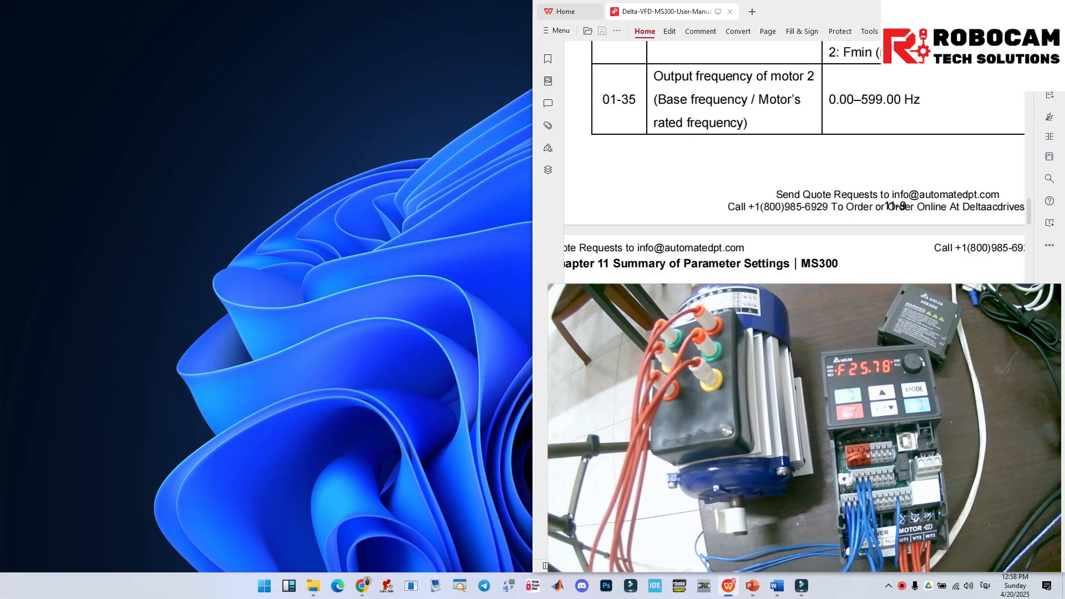
# Switch the keyboard input to English, search the computer for "vfd" and launch VFDSoft 1.58
pyautogui.click(264, 586)
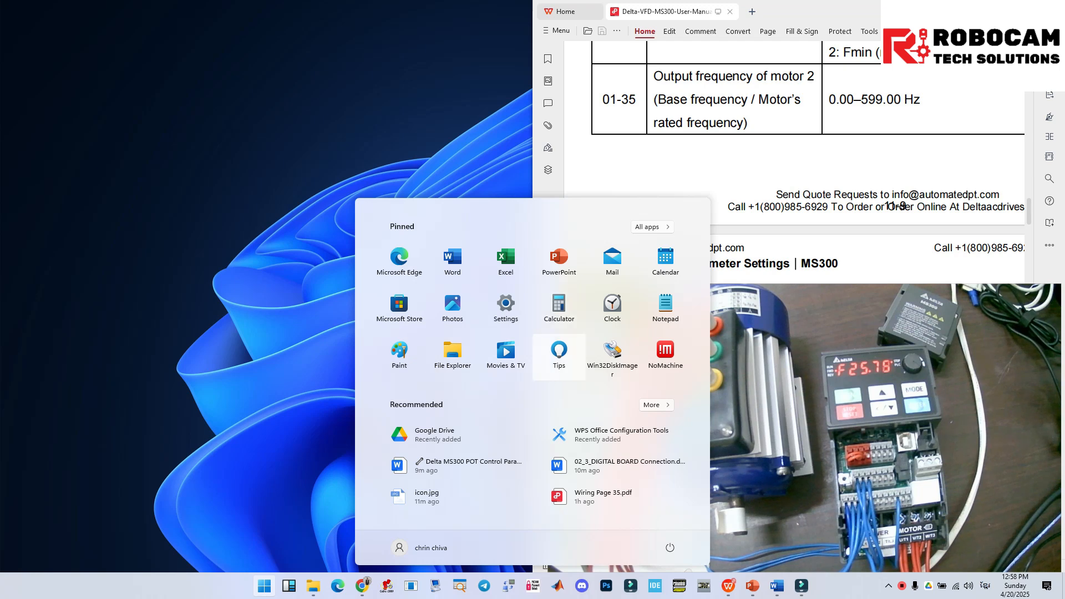
pyautogui.write('ចាស៊ែបព្រ word')
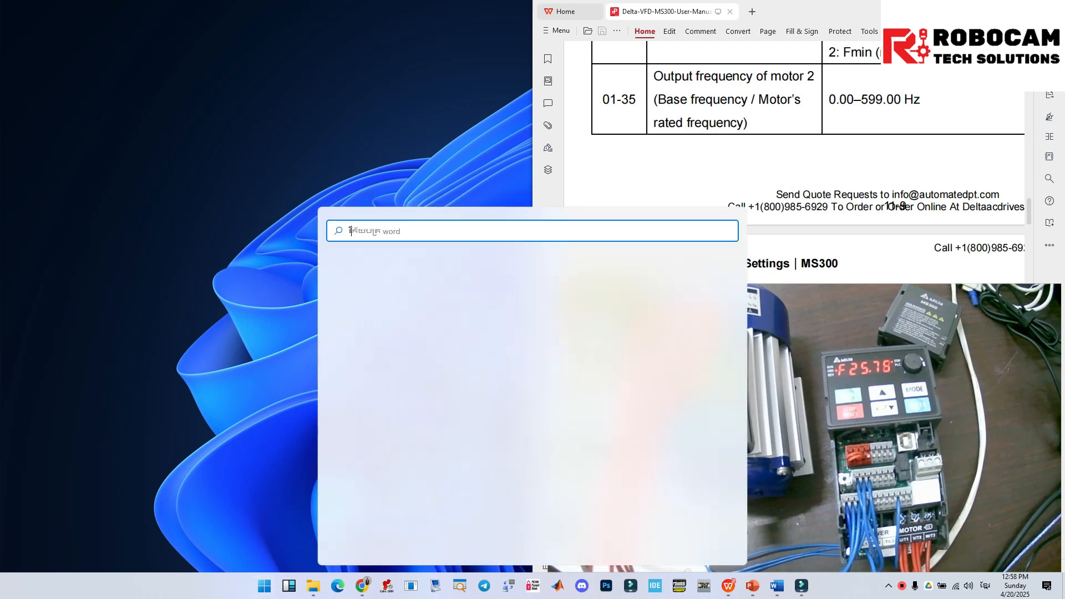
pyautogui.press('BackSpace')
pyautogui.press('BackSpace')
pyautogui.hotkey('alt', 'shift')
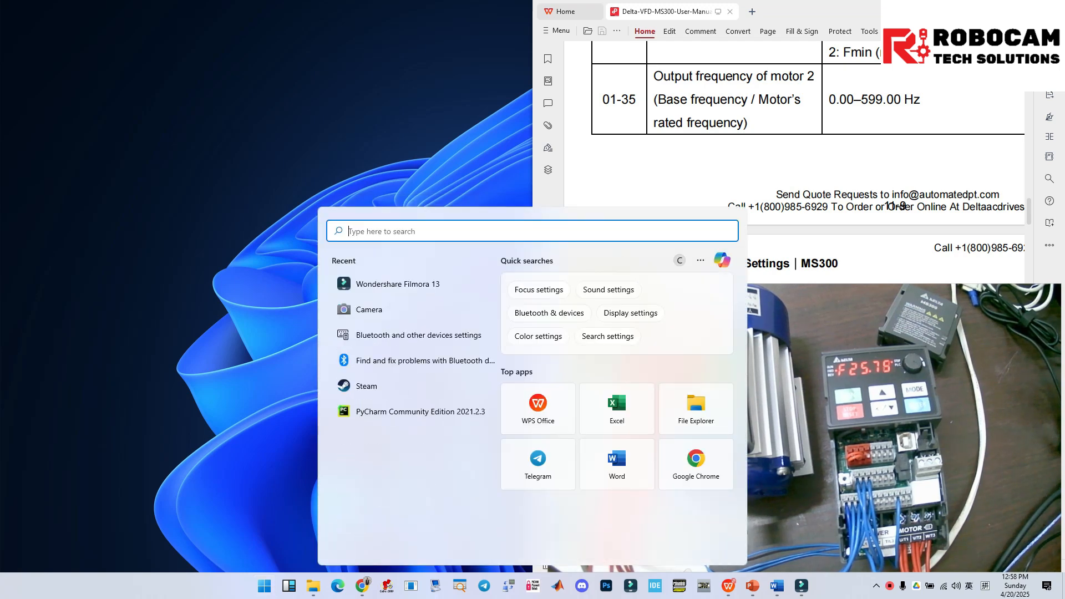
pyautogui.write('vfd')
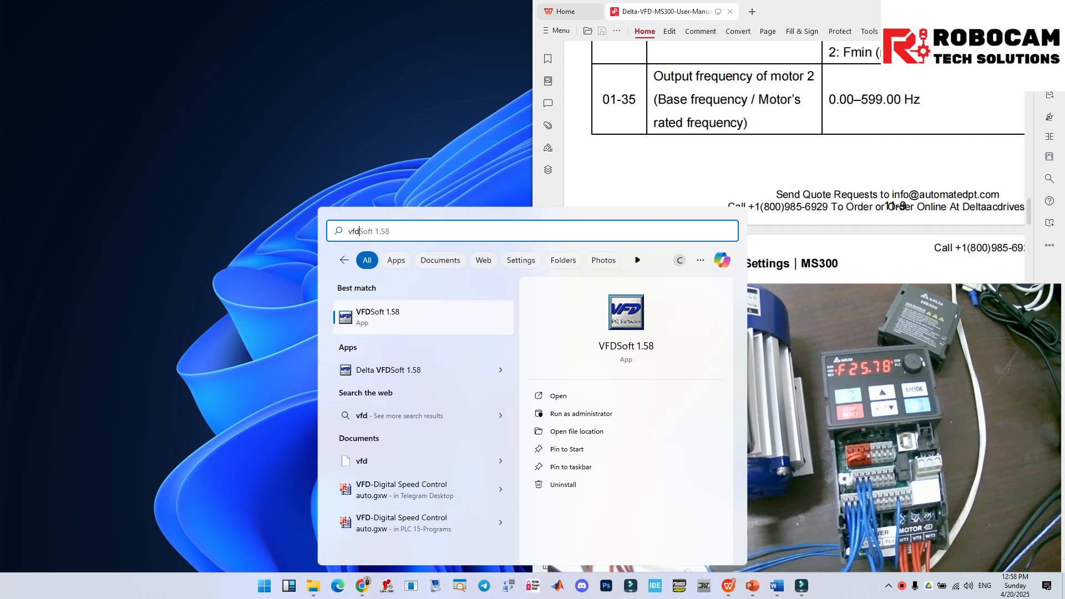
pyautogui.press('Return')
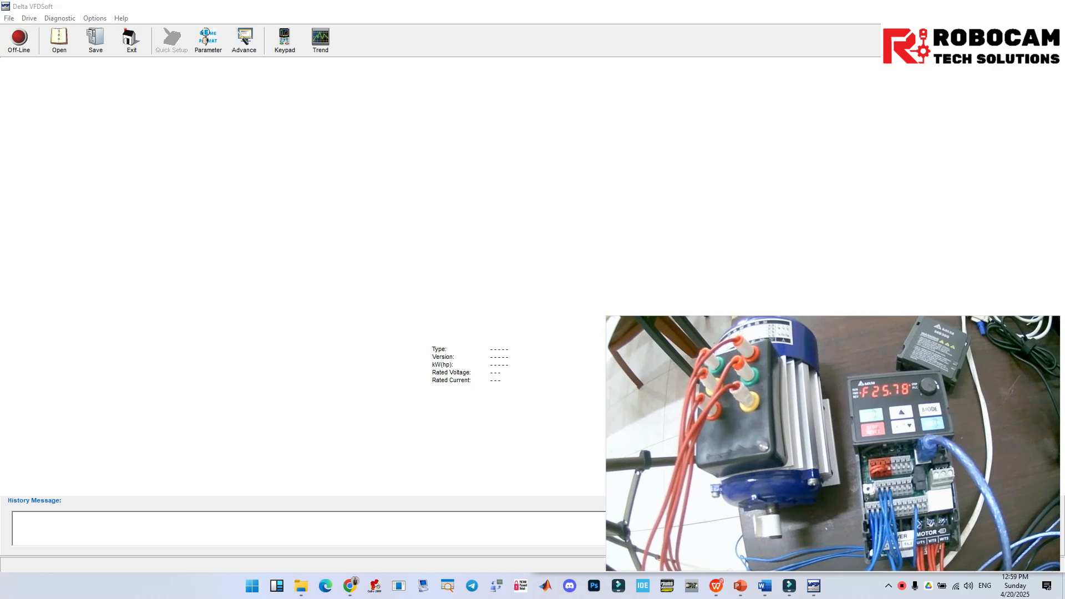
# Search the computer for "device" and open Device Manager
pyautogui.press('super')
pyautogui.write('d')
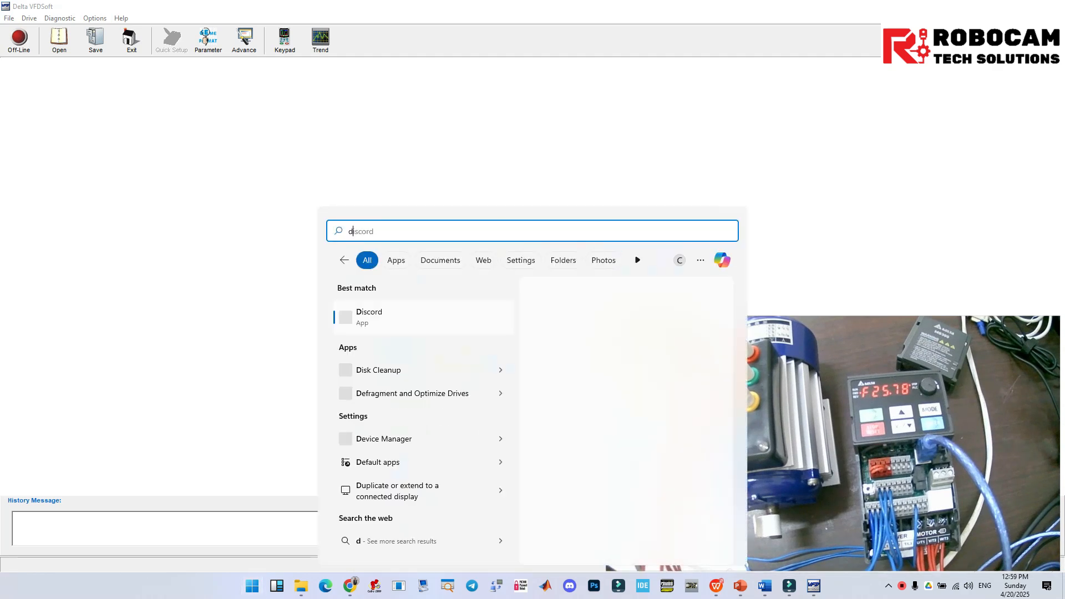
pyautogui.write('evice')
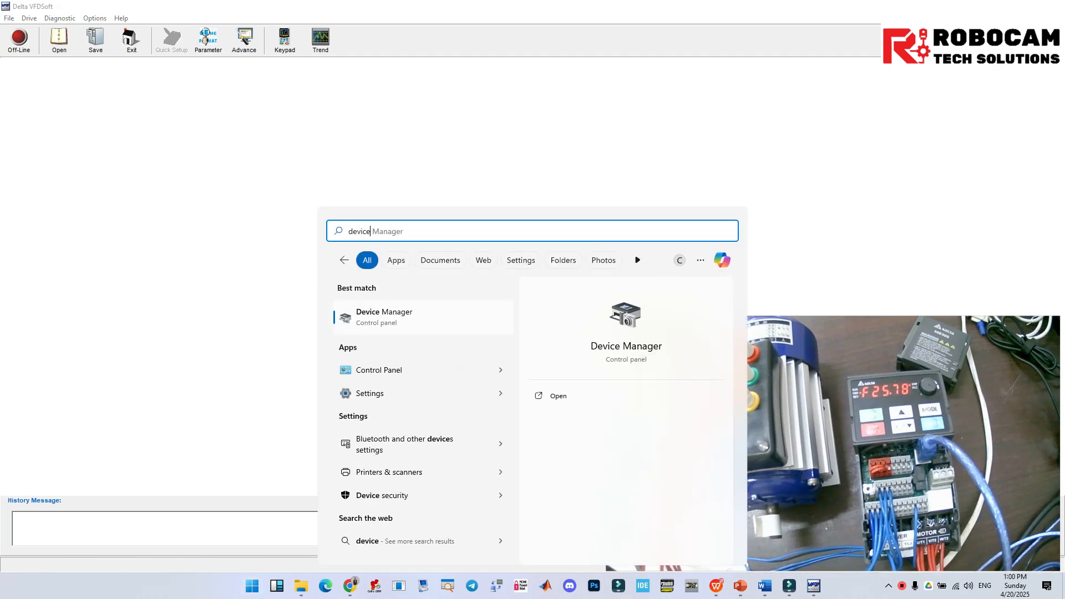
pyautogui.press('Return')
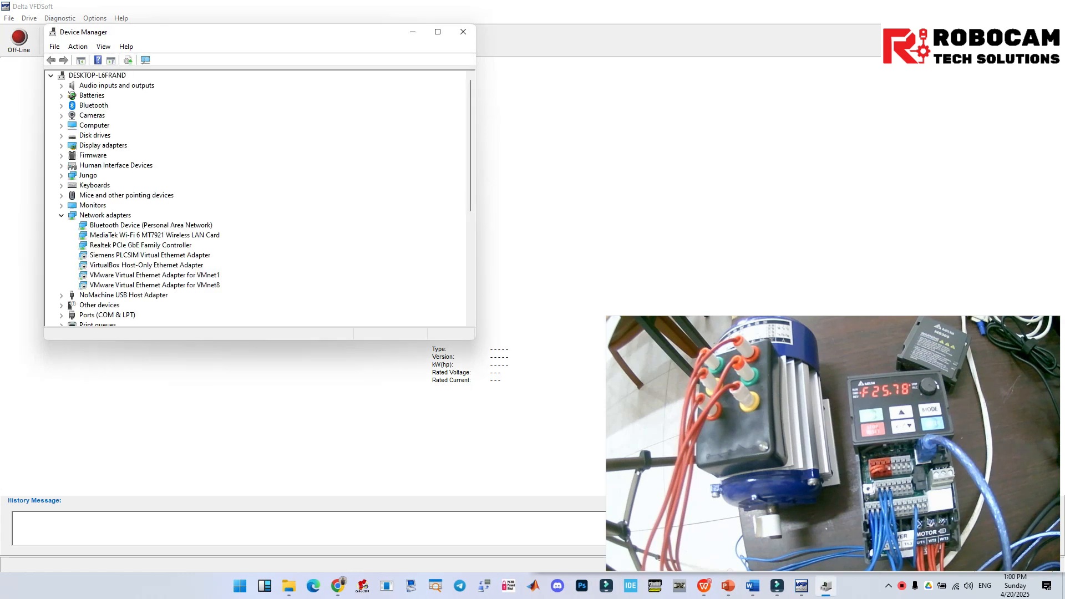
# Expand Ports (COM & LPT), enlarge the Device Manager window and select the USB Serial Device to identify its COM port
pyautogui.scroll(-1, 222, 199)
pyautogui.click(61, 285)
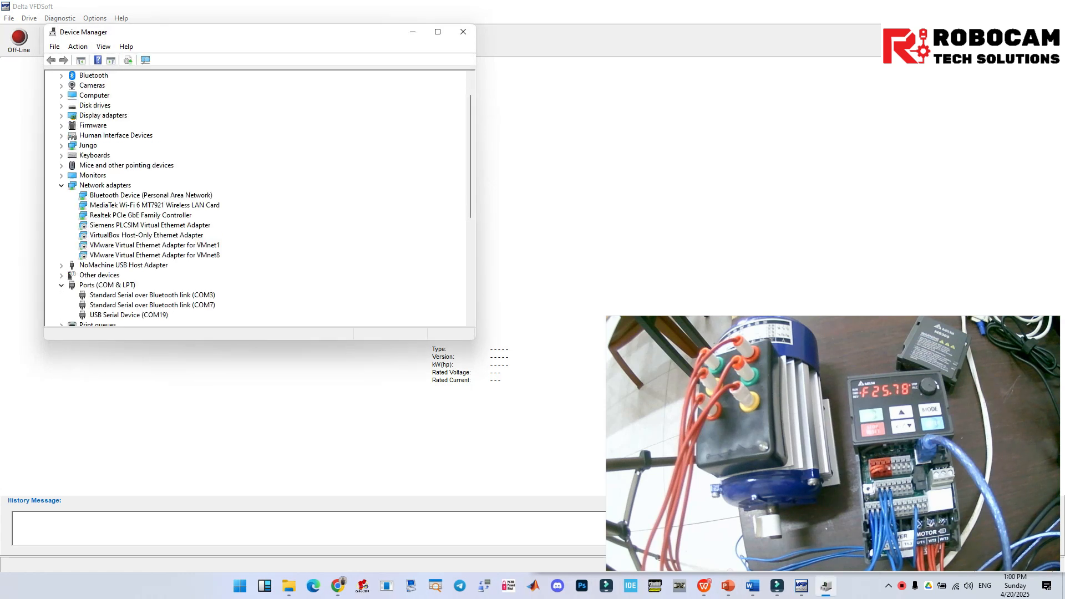
pyautogui.moveTo(104, 339); pyautogui.dragTo(103, 380)
pyautogui.click(129, 315)
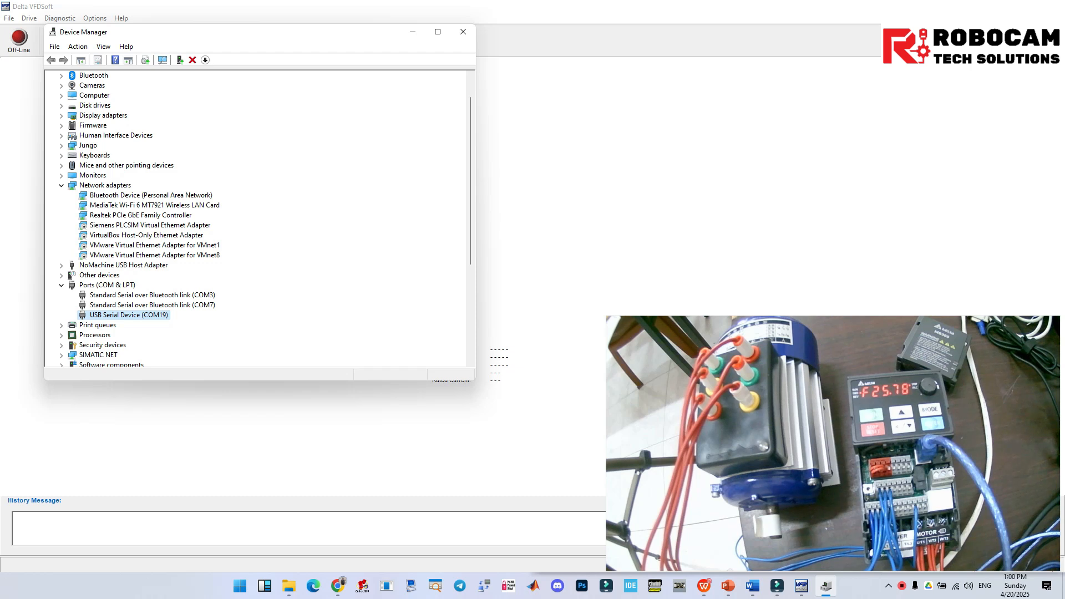
pyautogui.moveTo(222, 32); pyautogui.dragTo(380, 74)
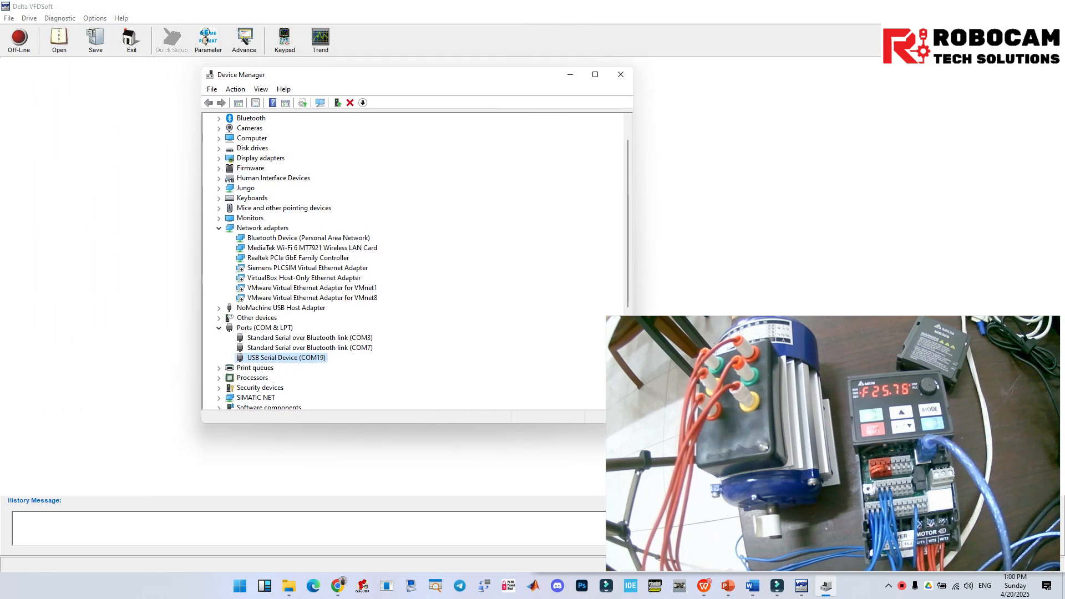
# Switch to Delta VFDSoft, test the communication on Com Port 19 with ASCII 9600, 7, N, 1, and go on-line
pyautogui.hotkey('alt', 'Tab')
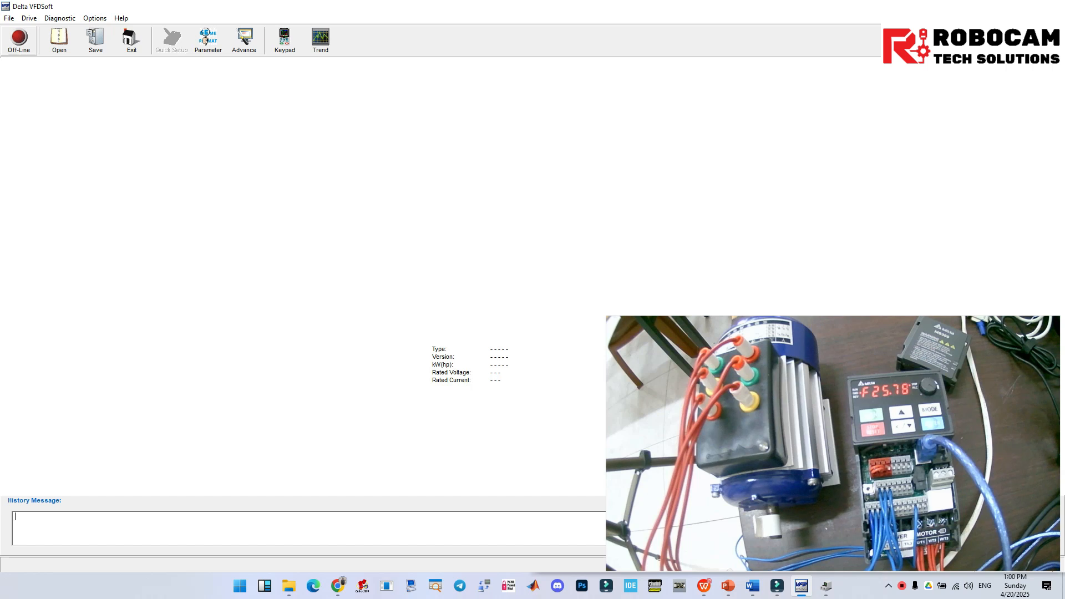
pyautogui.click(19, 39)
pyautogui.moveTo(472, 137); pyautogui.dragTo(387, 89)
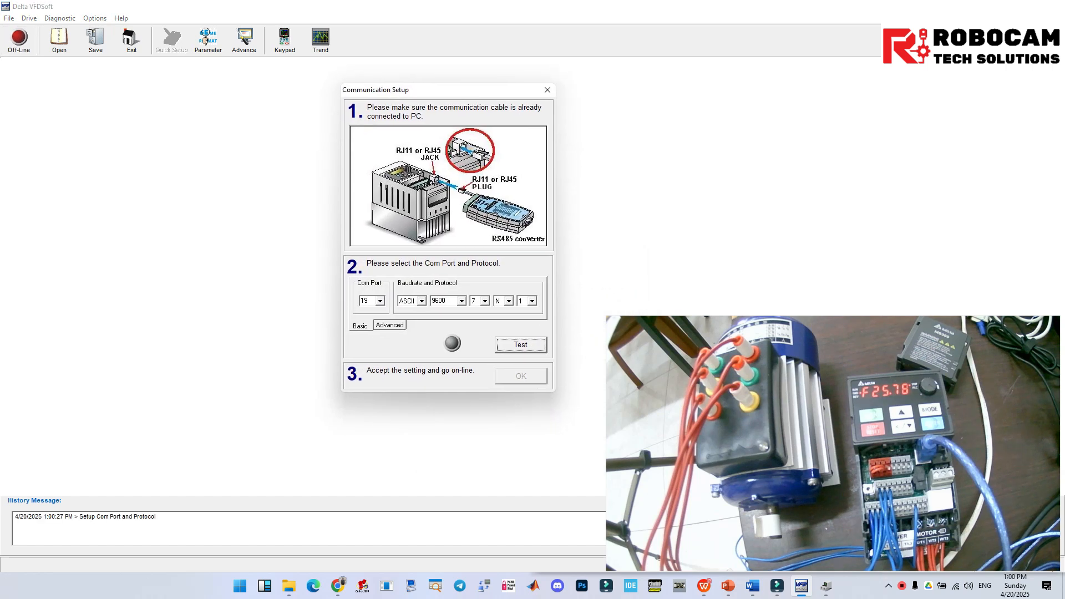
pyautogui.click(380, 300)
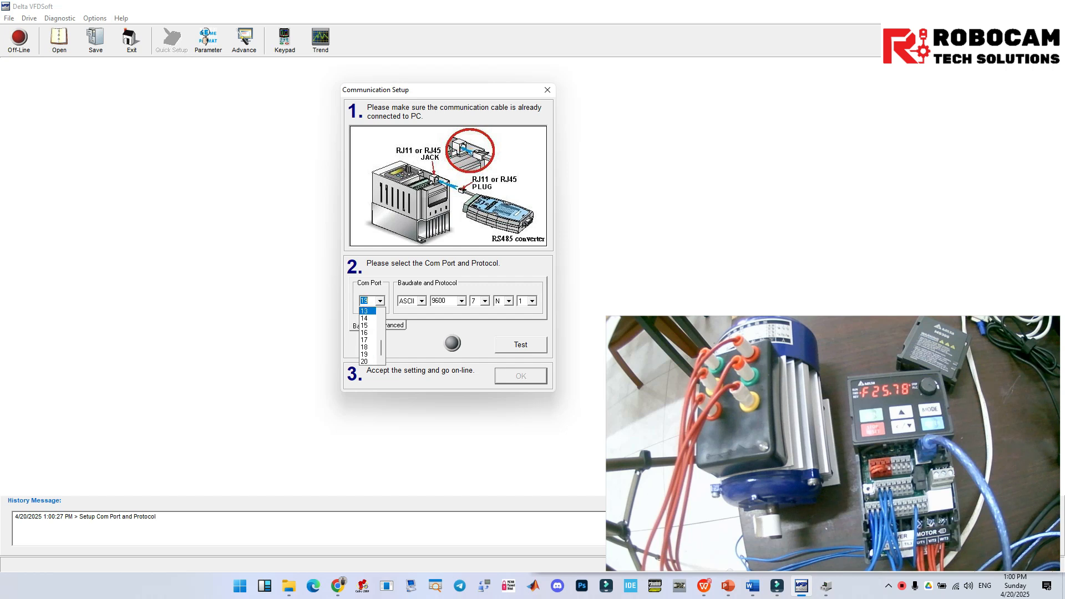
pyautogui.press('Escape')
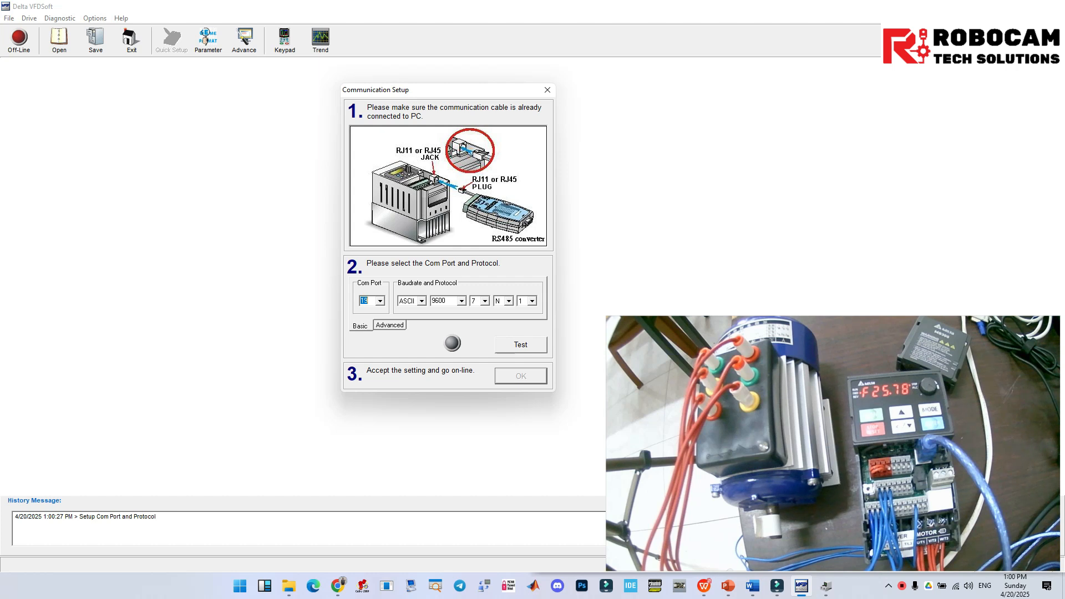
pyautogui.click(521, 345)
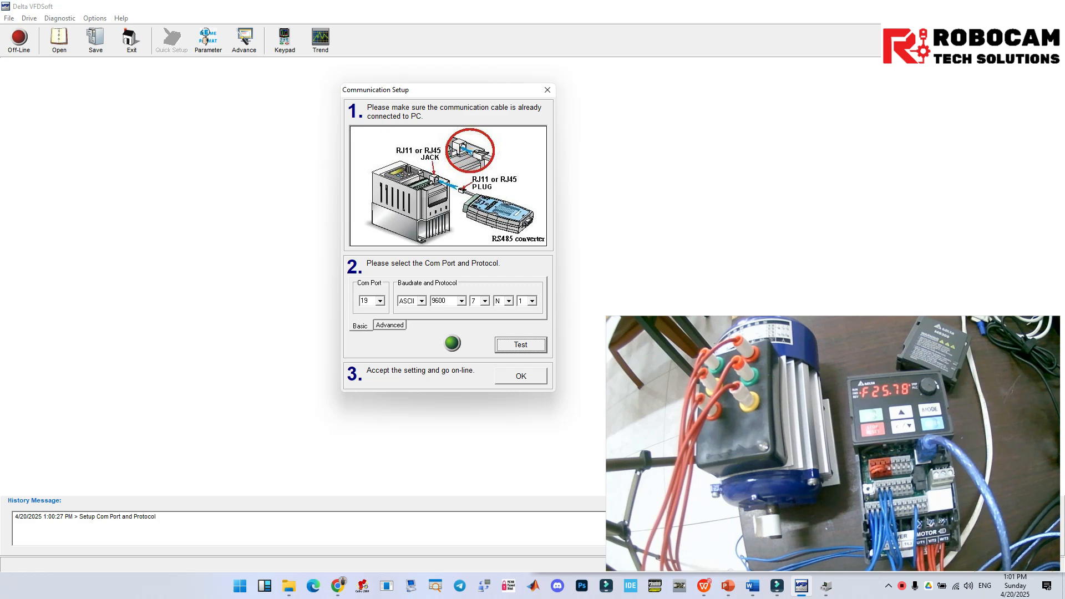
pyautogui.click(520, 376)
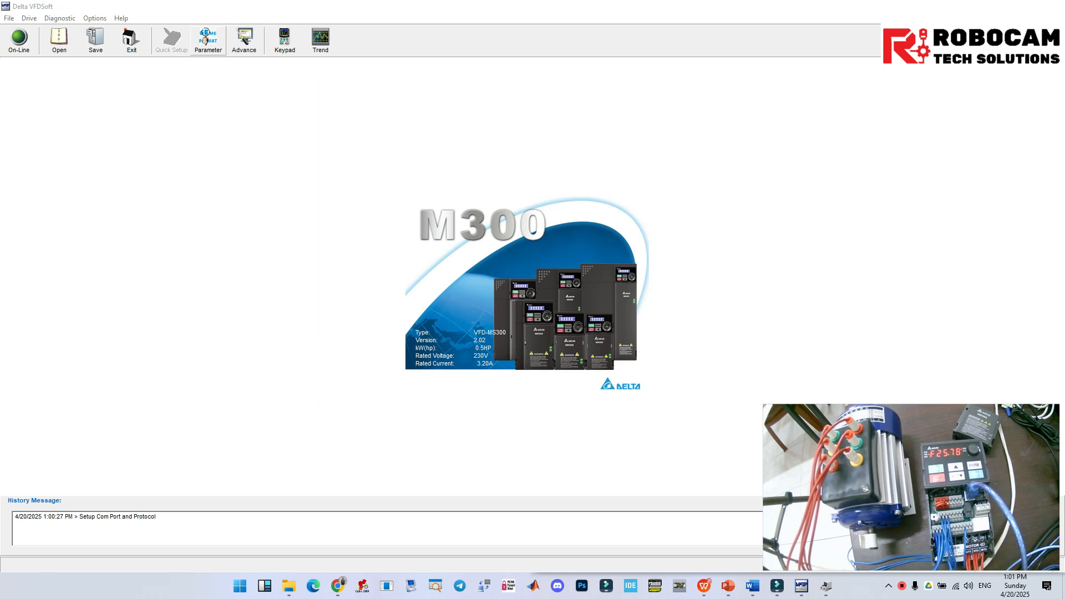
# Open Parameter Management and read all parameters from the connected drive
pyautogui.click(206, 40)
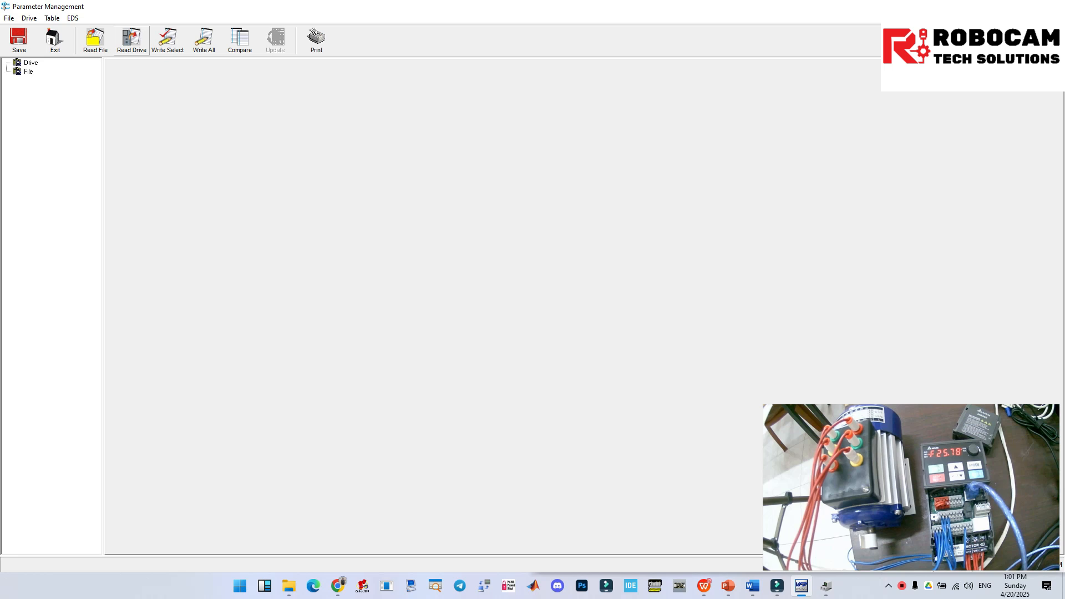
pyautogui.click(131, 40)
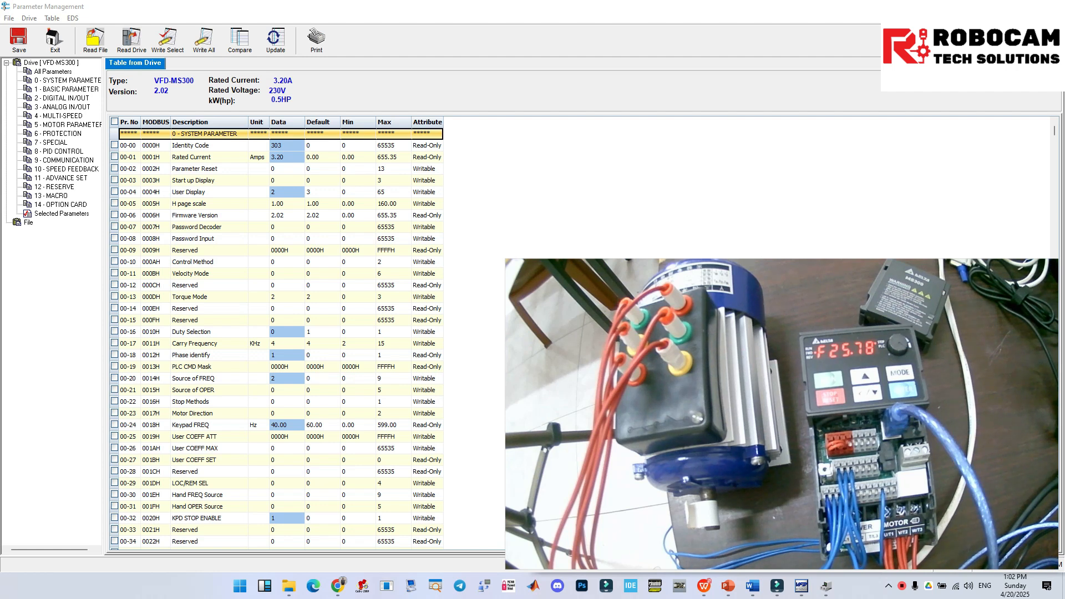
# Switch to the Word document "Delta MS300 POT Control Parameters.docx" and review the Knob Control Parameters heading and table
pyautogui.moveTo(728, 586)
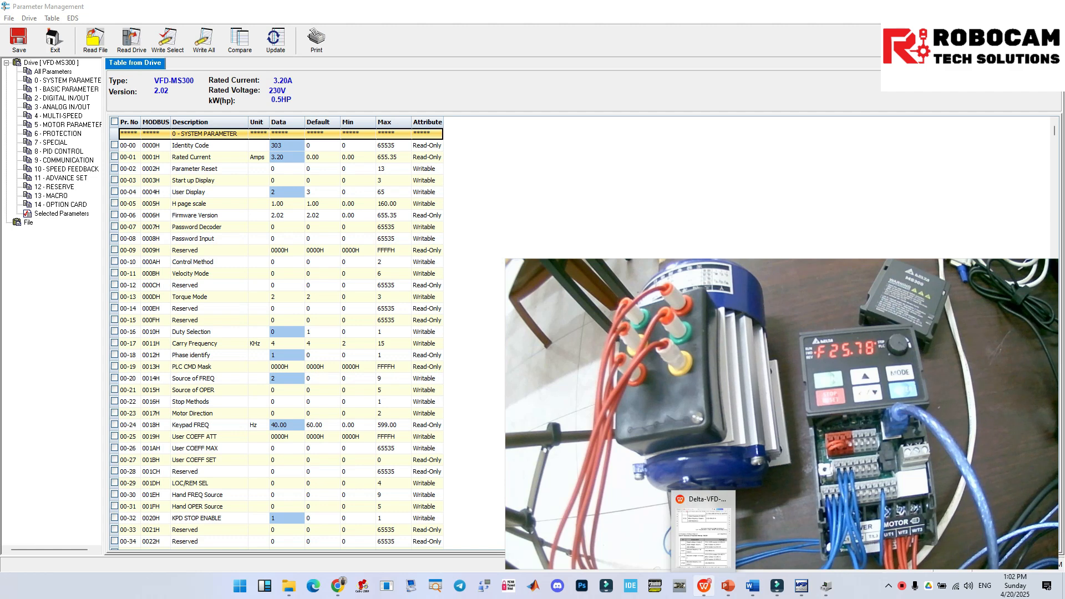
pyautogui.click(752, 586)
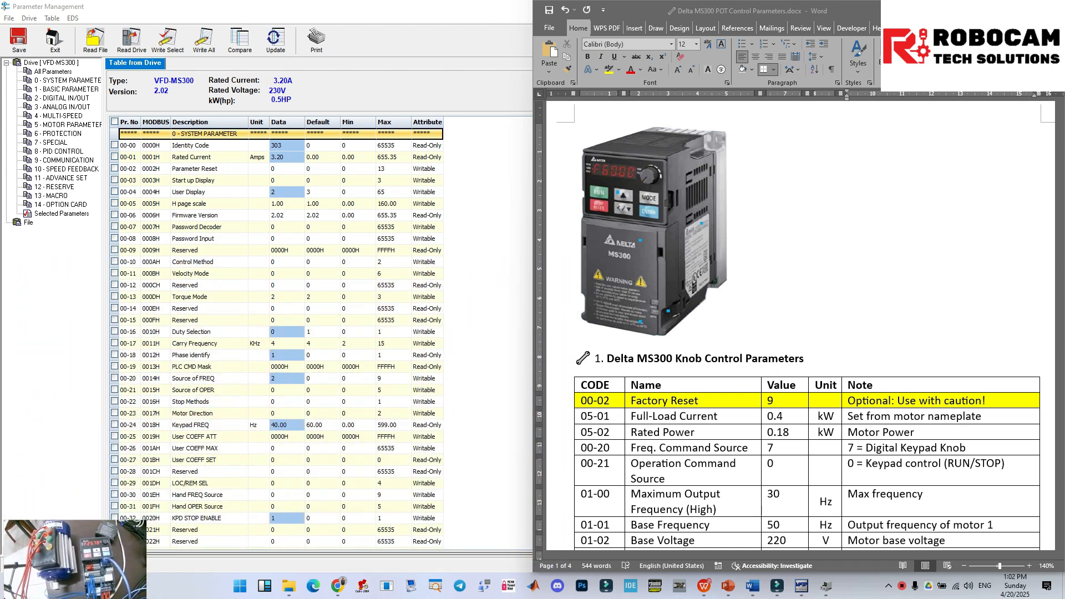
pyautogui.scroll(-3, 807, 311)
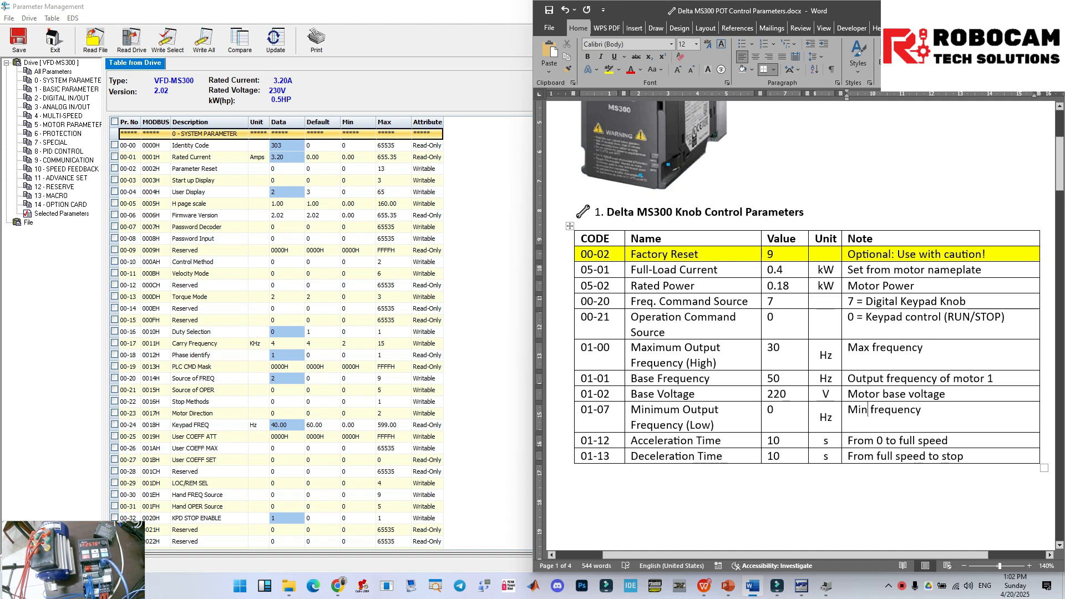
pyautogui.click(607, 212)
pyautogui.moveTo(675, 212); pyautogui.dragTo(804, 212)
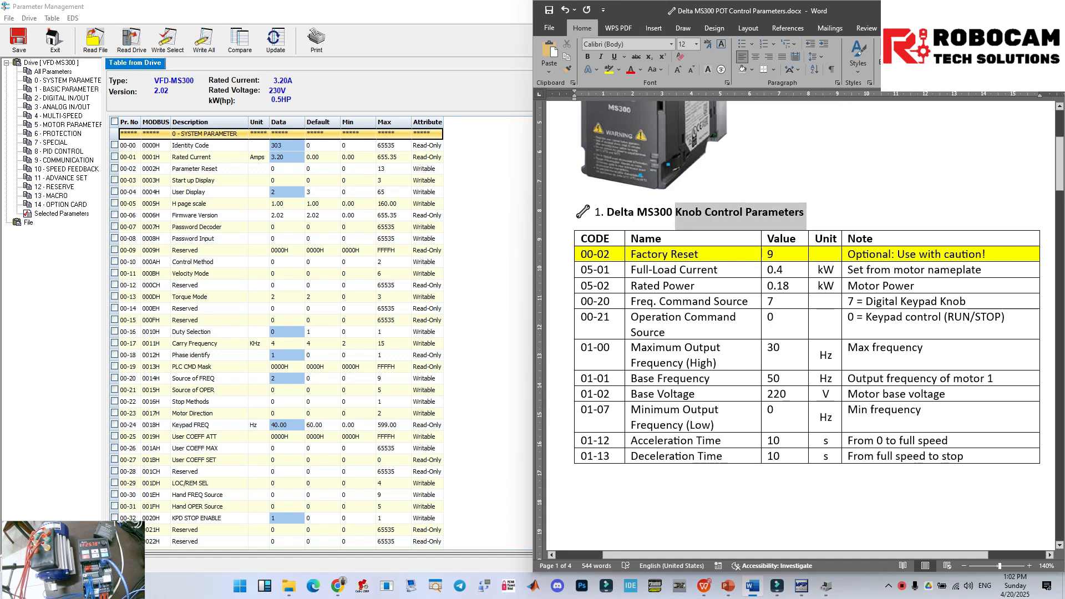
pyautogui.click(758, 212)
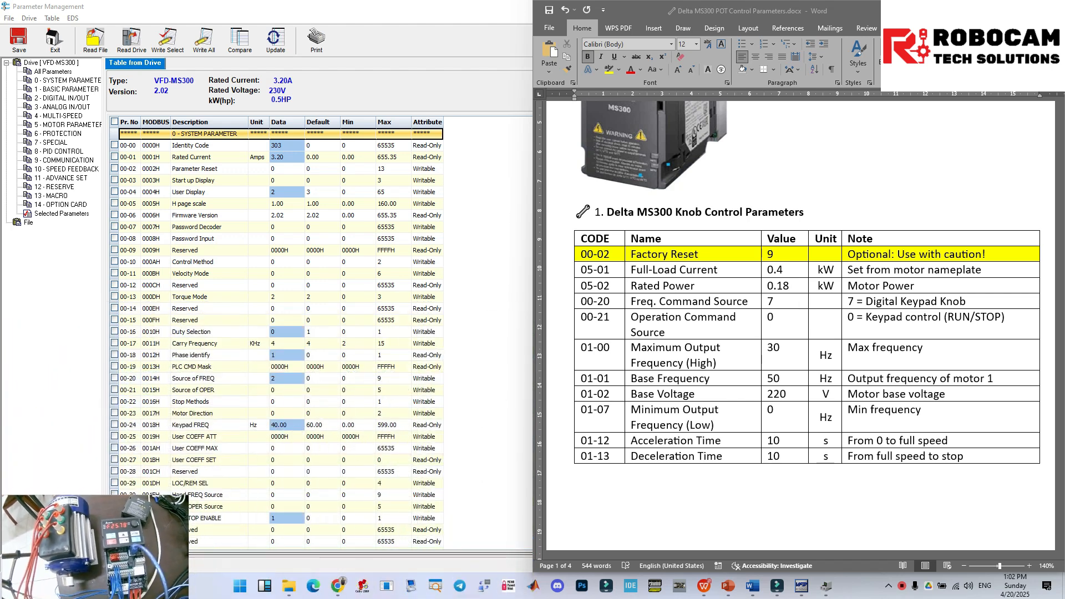
pyautogui.click(758, 212)
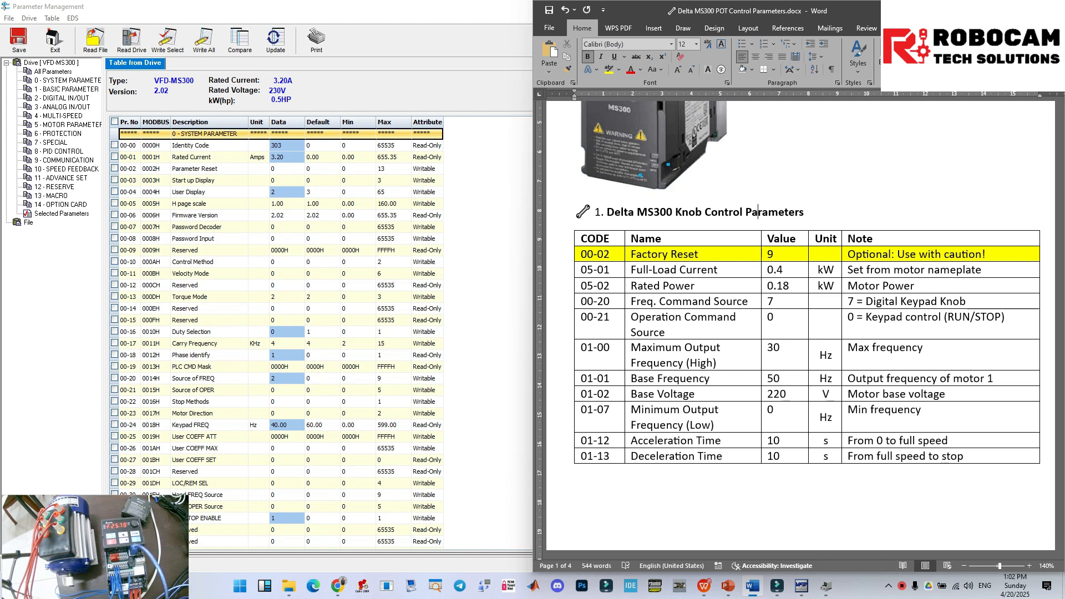
# Widen the parameter tree in Parameter Management, and arrange that window side by side with the Word parameter document
pyautogui.hotkey('alt', 'Tab')
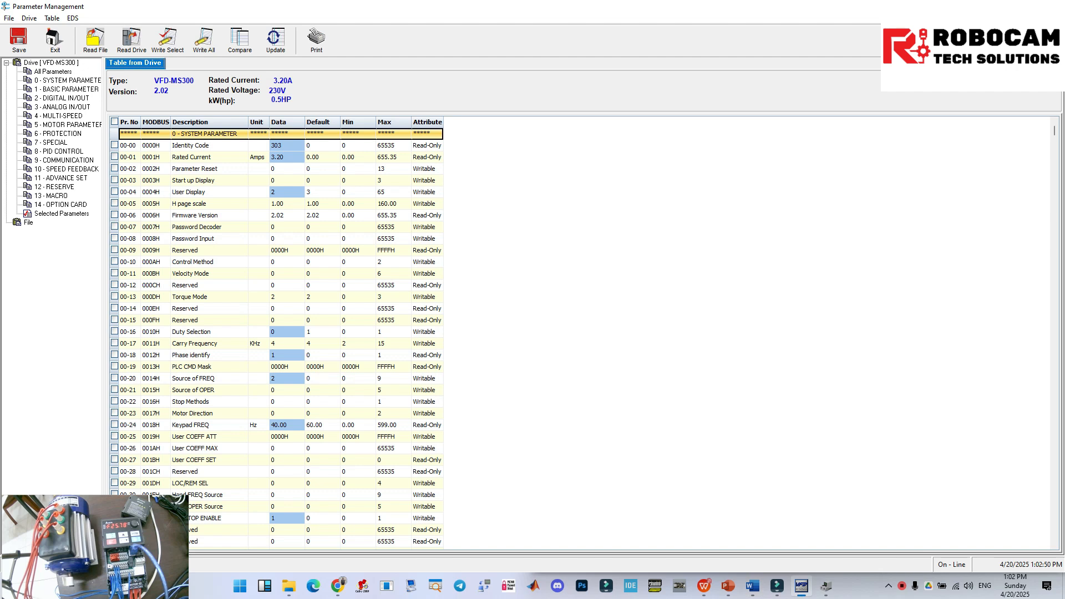
pyautogui.moveTo(104, 222); pyautogui.dragTo(179, 221)
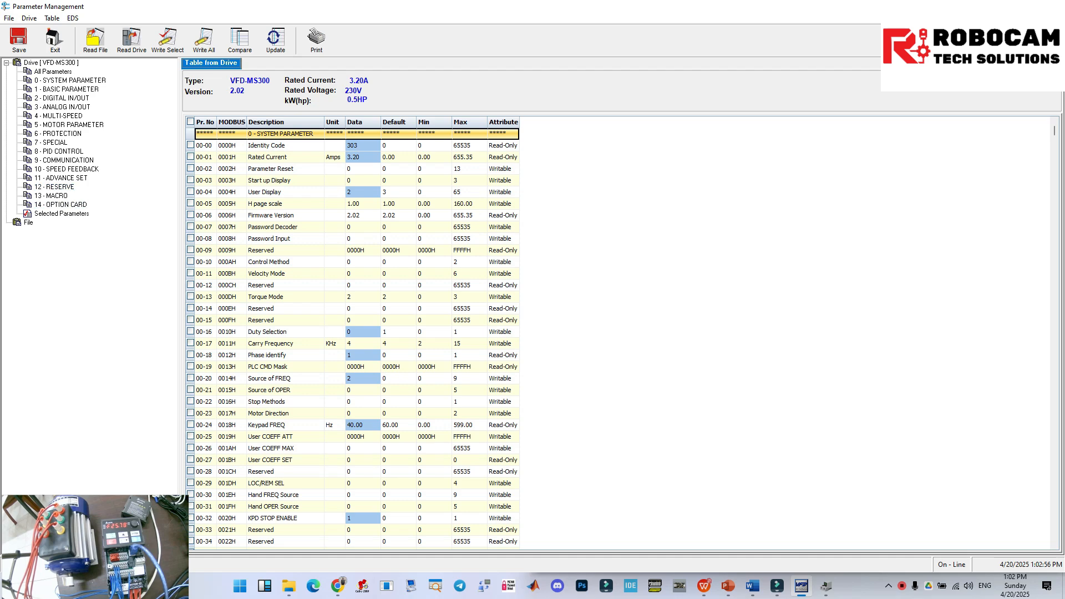
pyautogui.moveTo(279, 8); pyautogui.dragTo(2, 62)
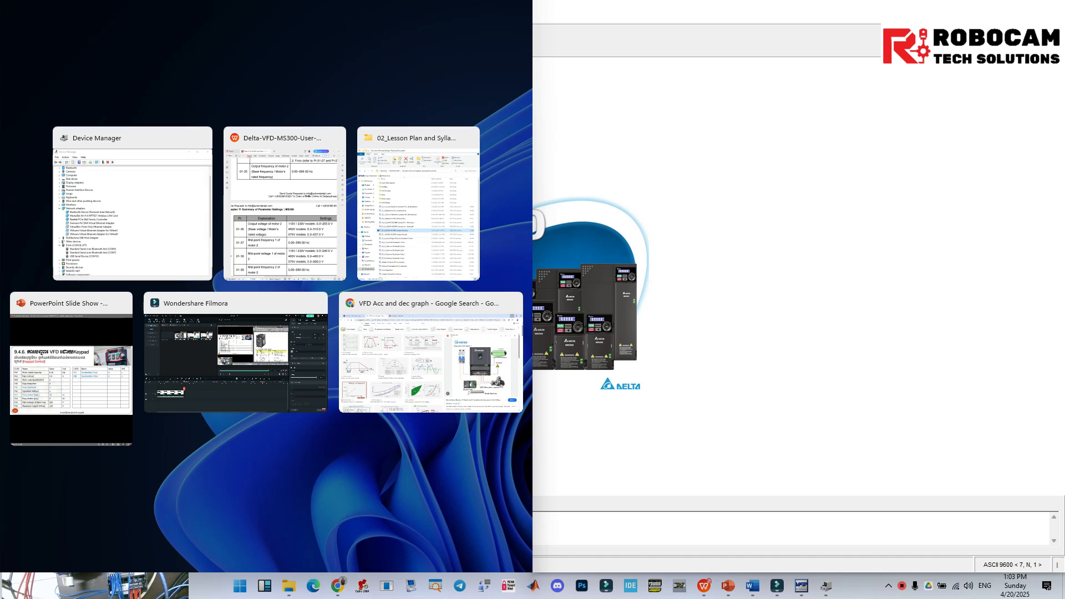
pyautogui.press('Escape')
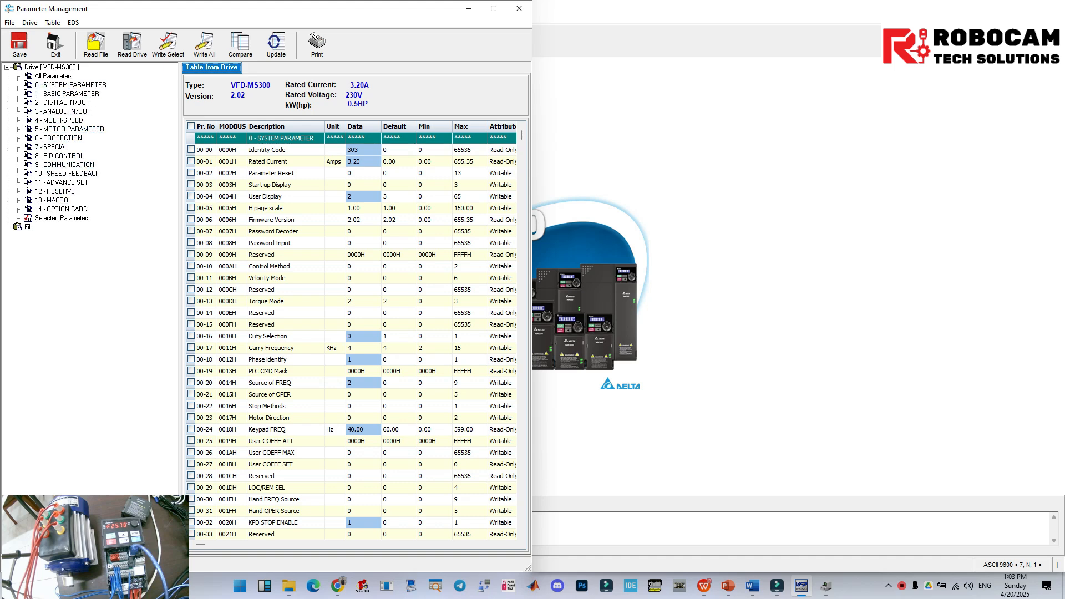
pyautogui.click(752, 586)
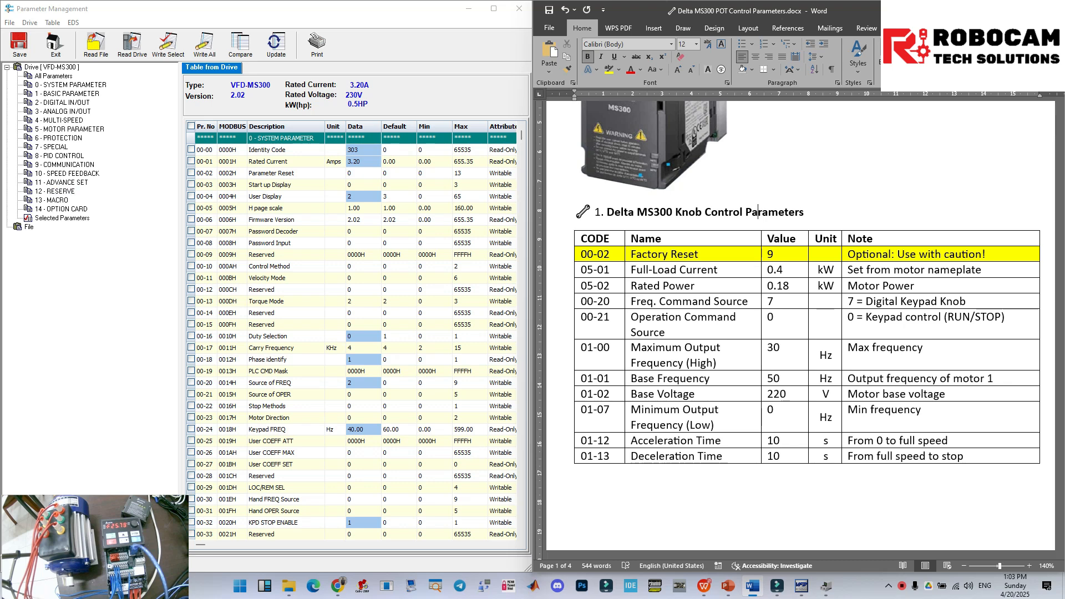
# In the motor parameter group, set parameter 05-01 Motor1 Rated A to 0.4 A
pyautogui.click(69, 128)
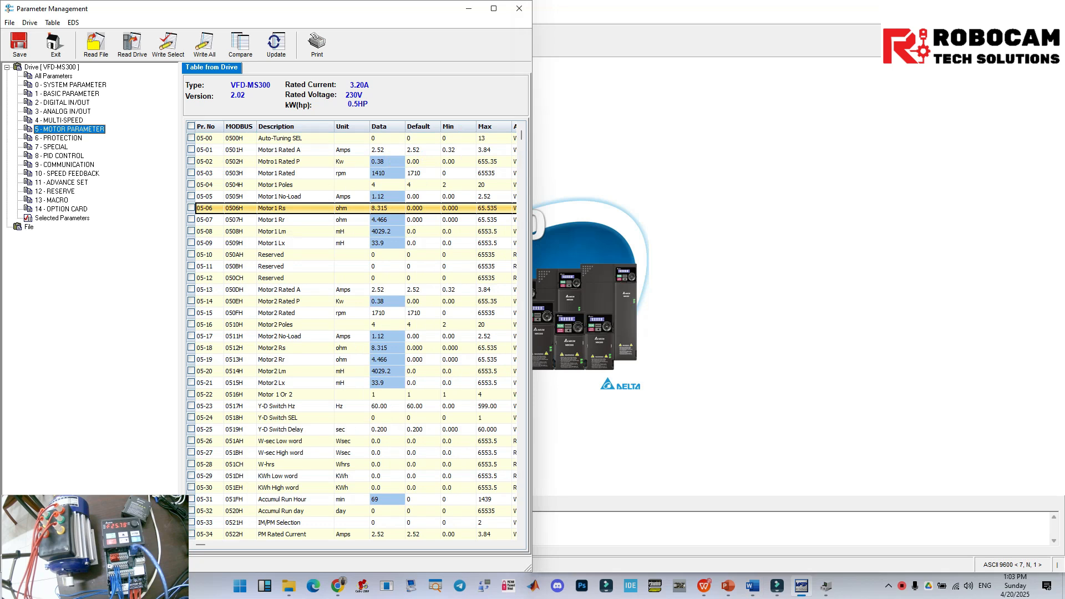
pyautogui.click(288, 150)
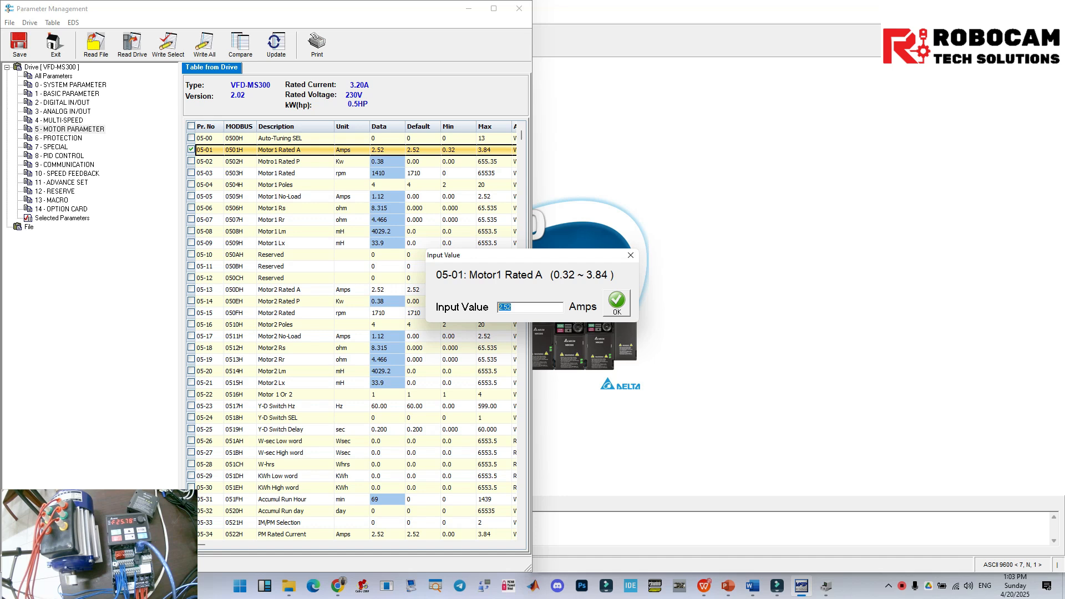
pyautogui.write('0.4')
pyautogui.press('Return')
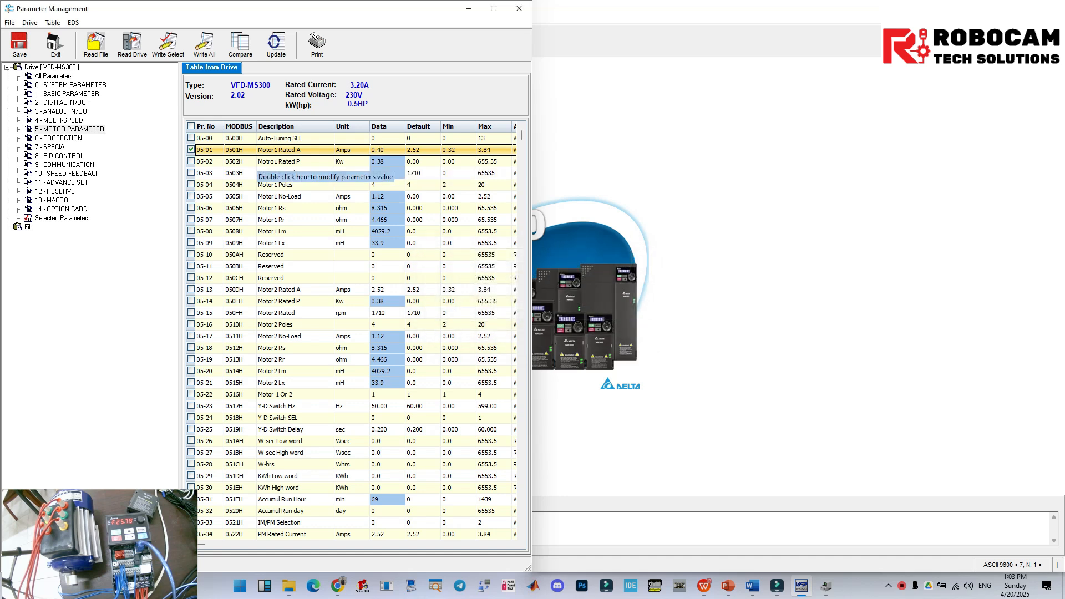
# Set parameter 05-02, the rated power of motor 1, to 0.18 kW
pyautogui.doubleClick(260, 162)
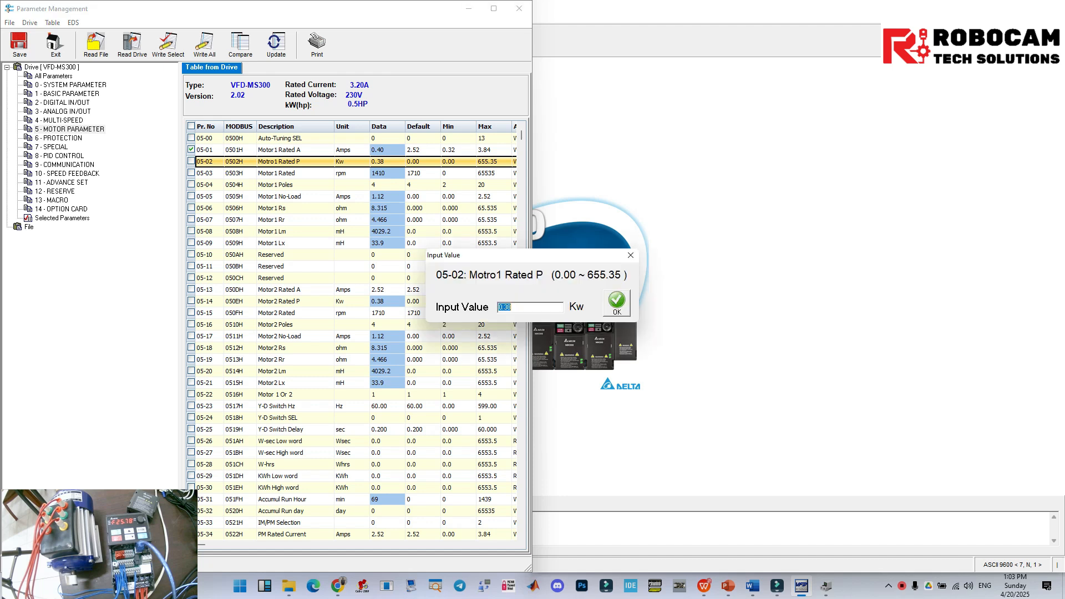
pyautogui.click(514, 307)
pyautogui.press('BackSpace')
pyautogui.press('BackSpace')
pyautogui.write('18')
pyautogui.press('Return')
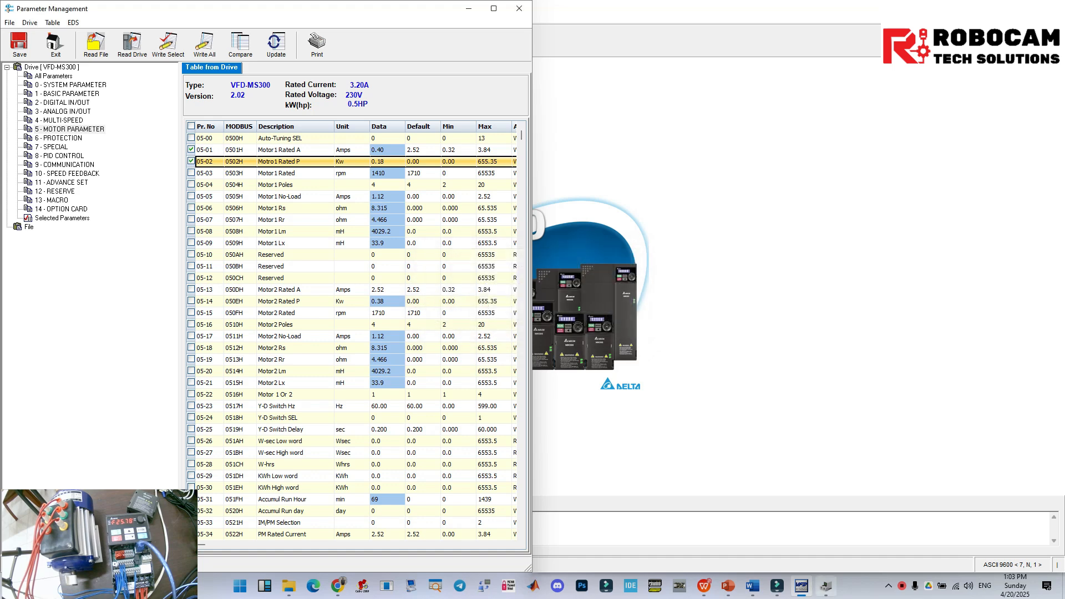
# Switch to the Word parameter table and review the name, value and note of the 00-20 Freq. Command Source row
pyautogui.click(753, 586)
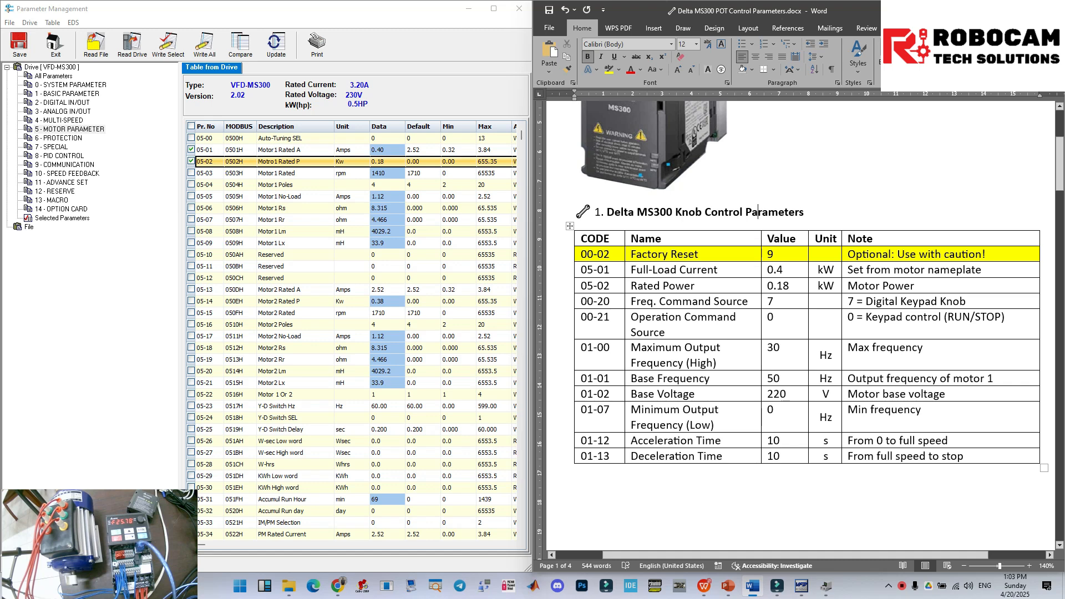
pyautogui.moveTo(999, 302); pyautogui.dragTo(627, 301)
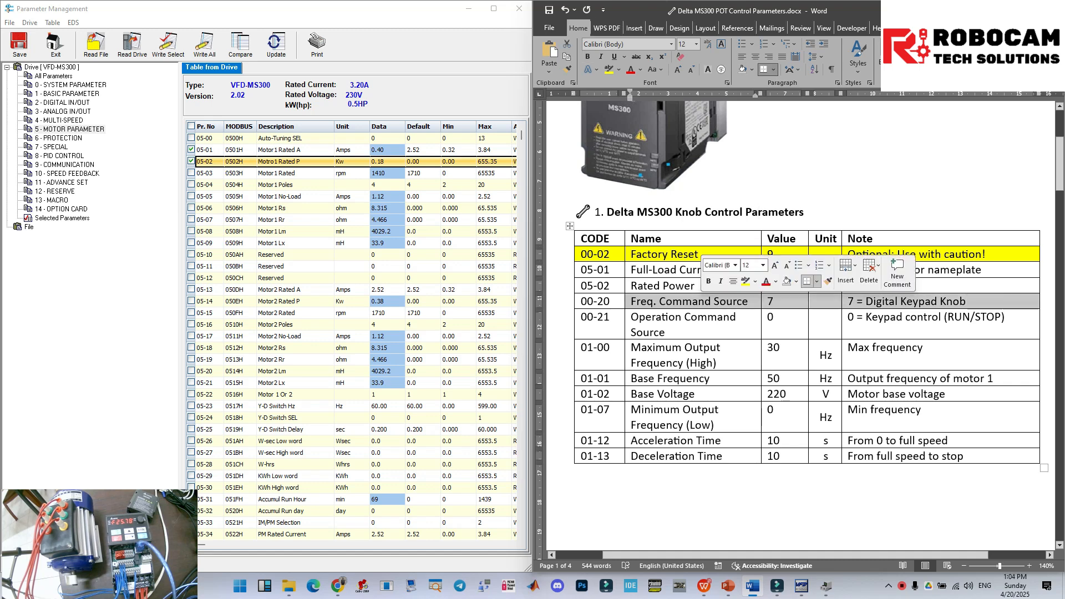
pyautogui.click(692, 302)
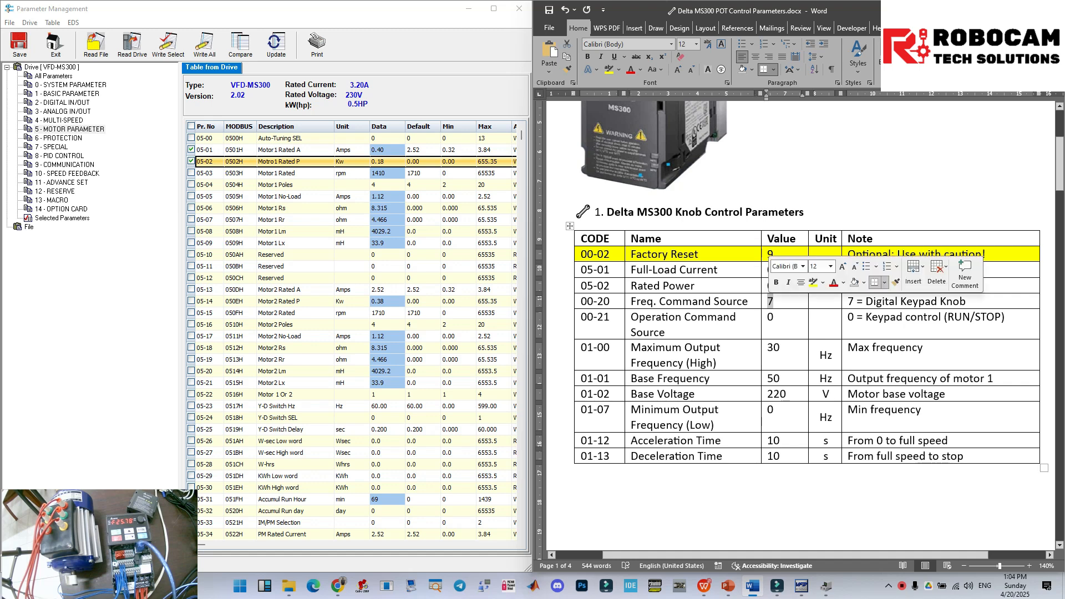
pyautogui.click(826, 301)
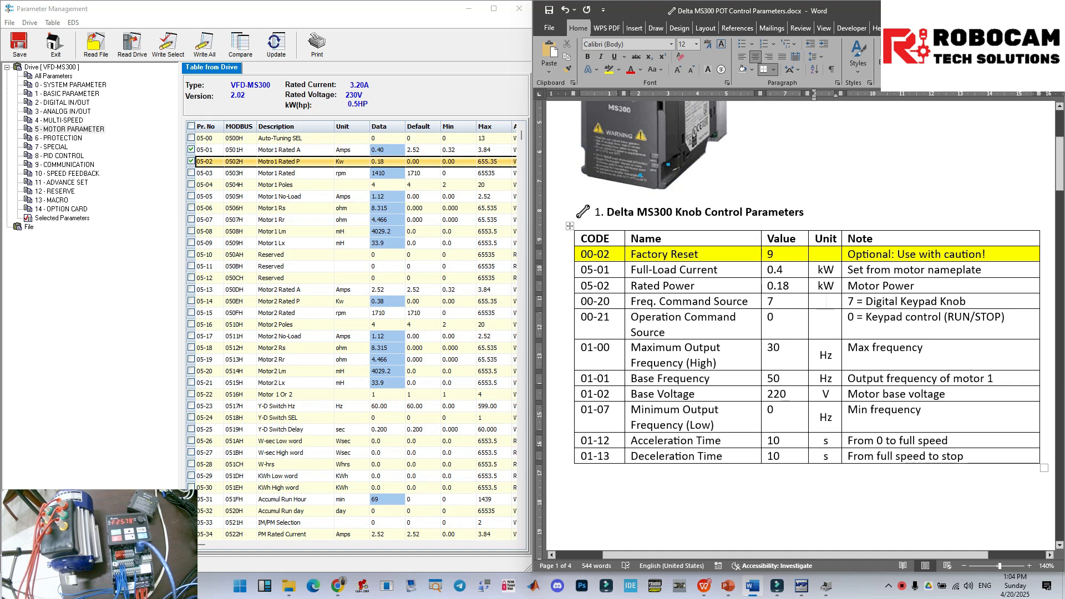
pyautogui.doubleClick(952, 301)
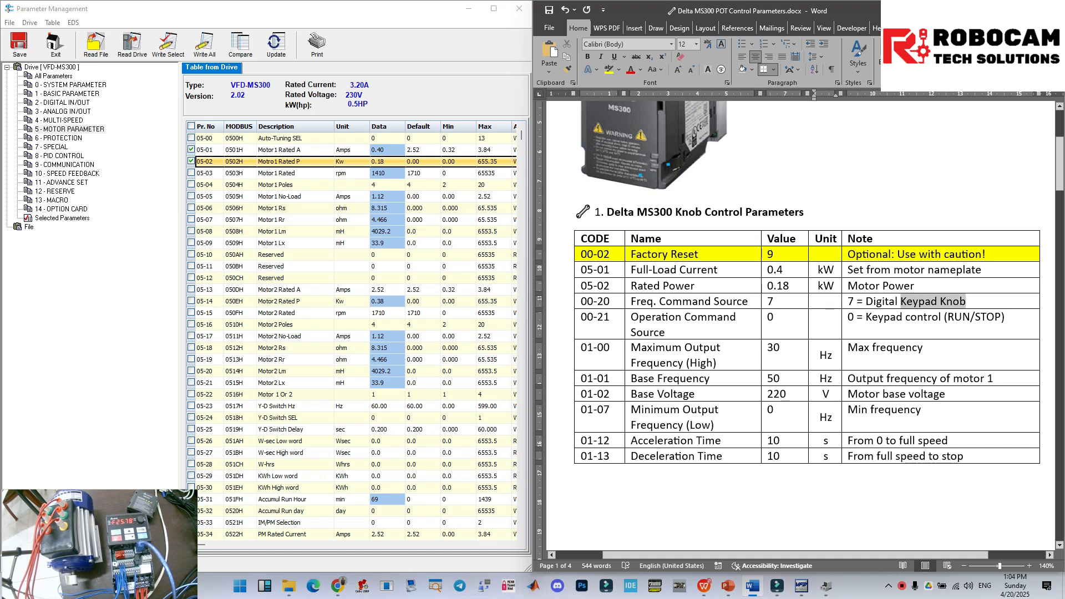
pyautogui.moveTo(945, 301); pyautogui.dragTo(966, 301)
pyautogui.click(869, 302)
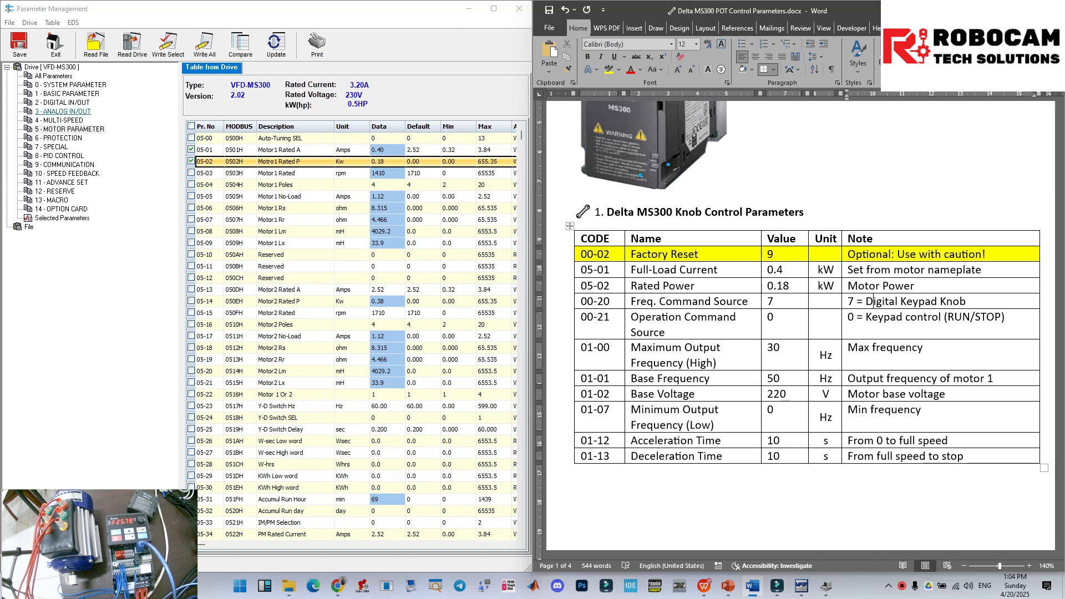
# Switch to Parameter Management and set parameter 00-20 Source of FREQ in the system parameter group to 7
pyautogui.click(71, 85)
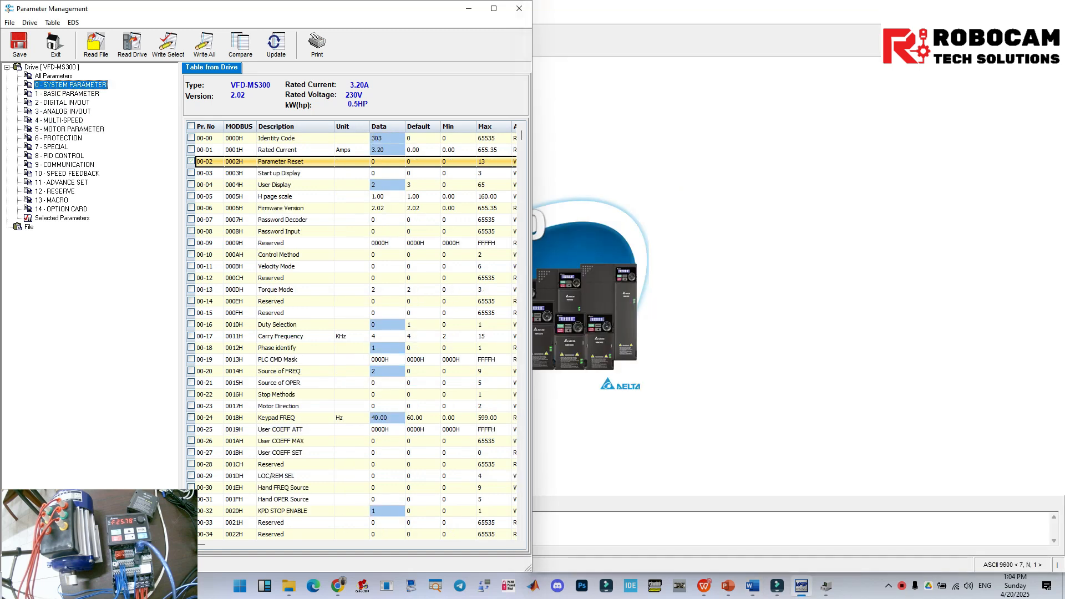
pyautogui.click(279, 371)
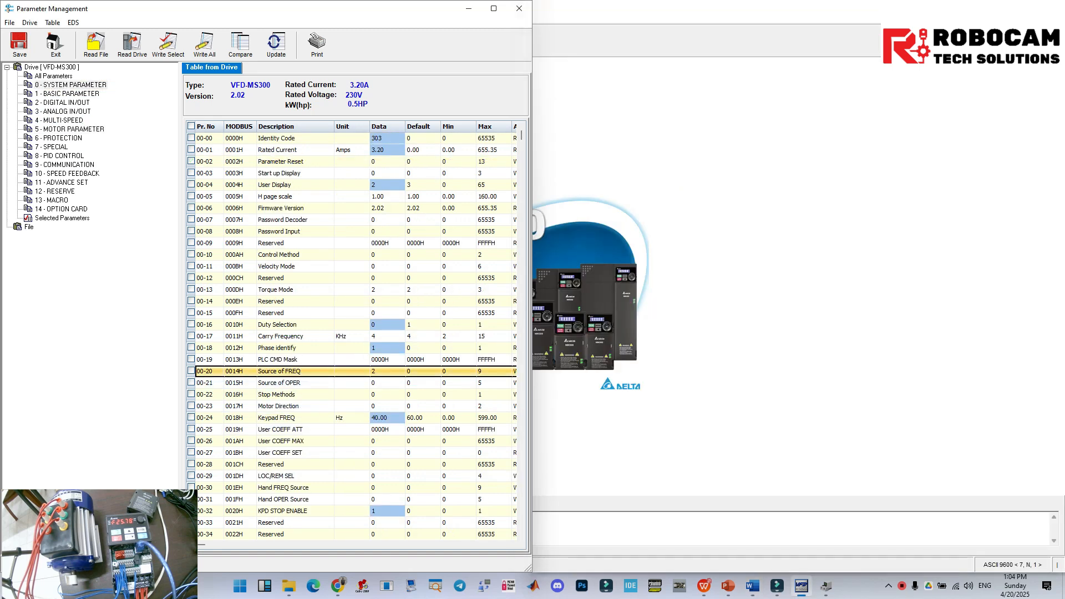
pyautogui.doubleClick(383, 371)
pyautogui.click(558, 308)
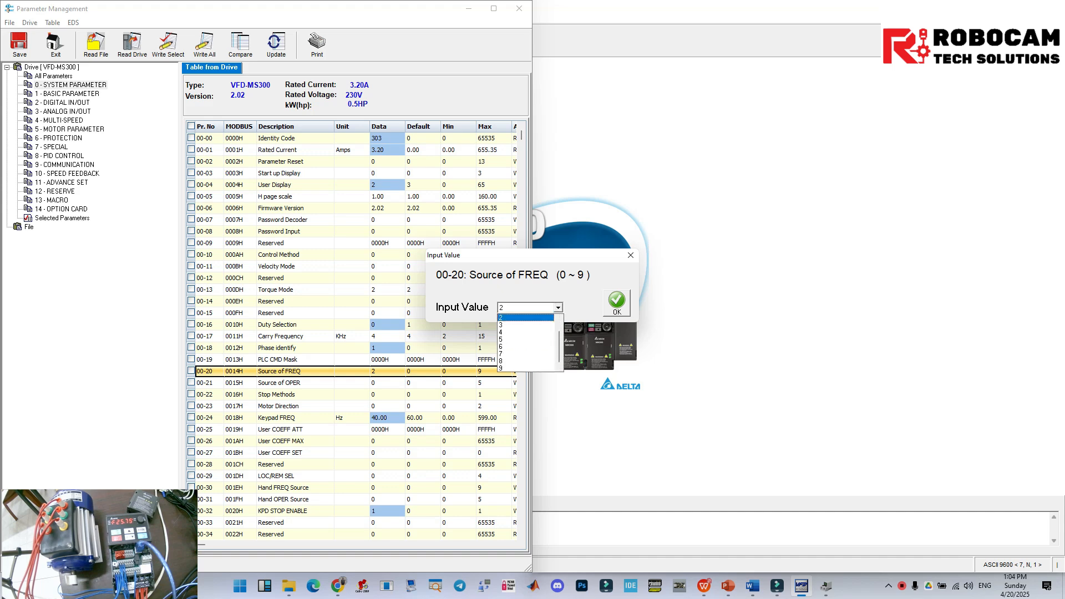
pyautogui.click(526, 354)
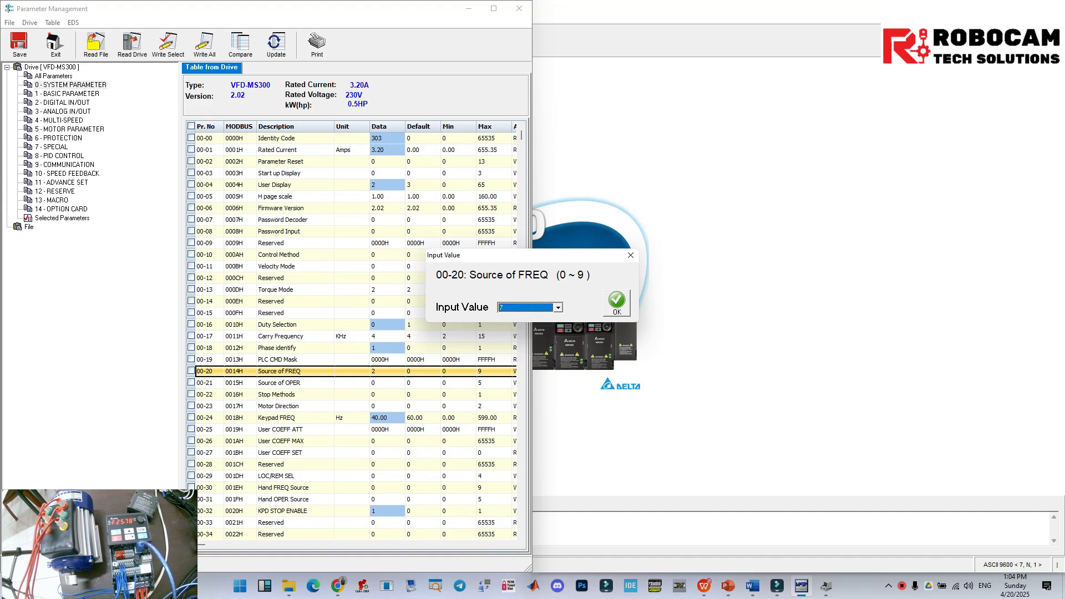
pyautogui.press('Return')
# Switch to the Delta VFD-MS300 user manual in WPS and look up what setting 7 of parameter 00-20 means
pyautogui.click(704, 585)
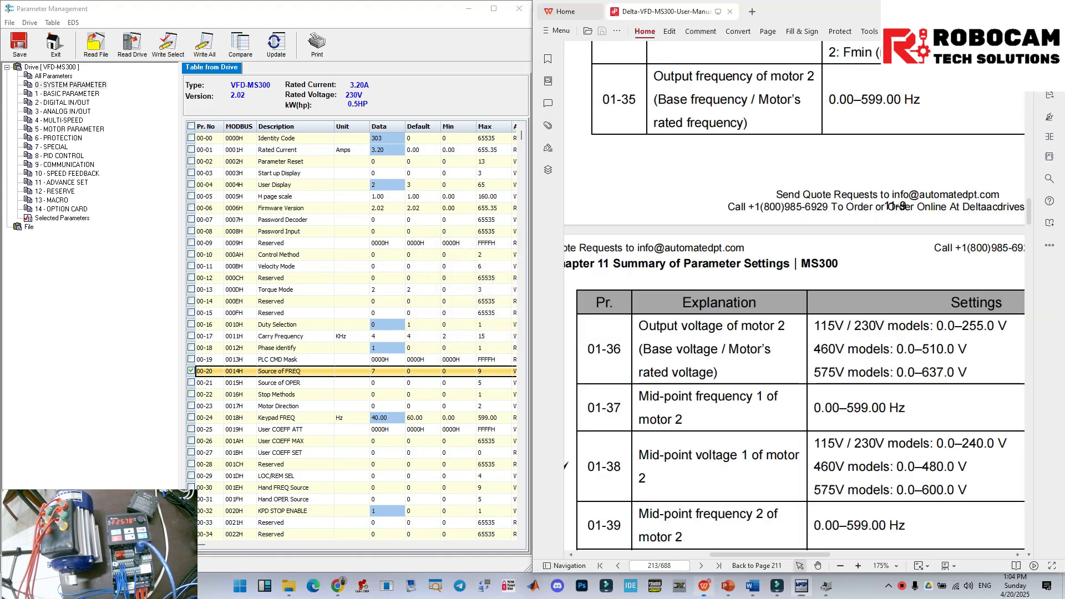
pyautogui.scroll(5, 793, 294)
pyautogui.scroll(15, 793, 294)
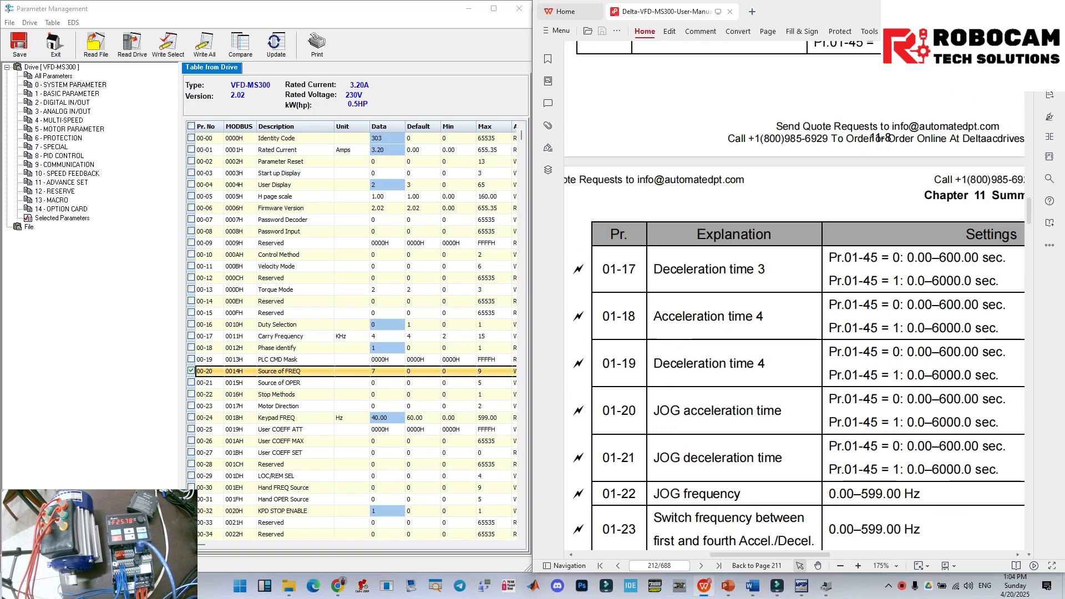
pyautogui.scroll(8, 793, 293)
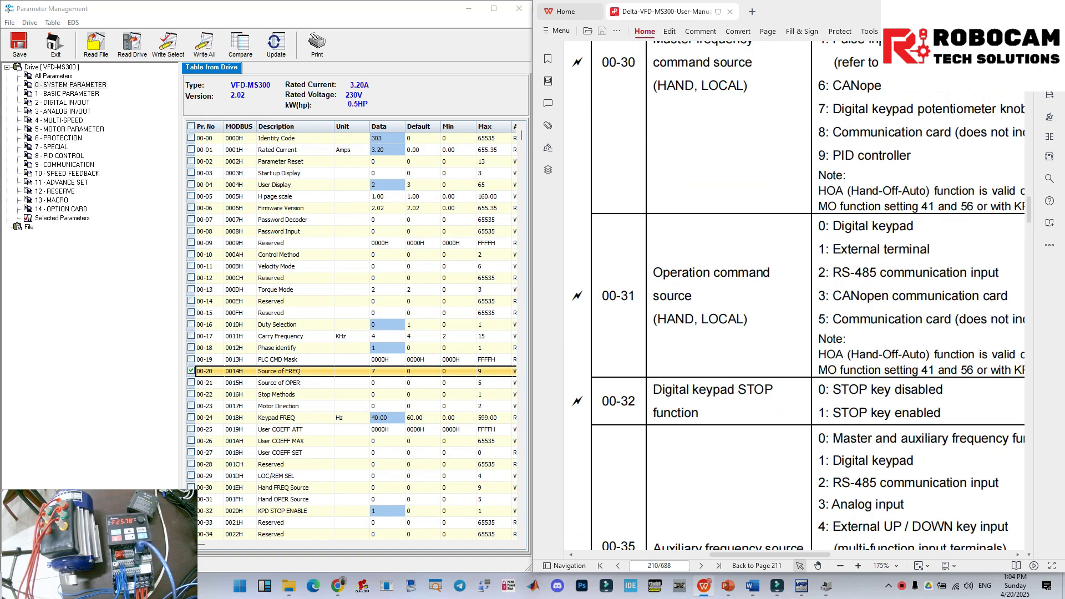
pyautogui.scroll(10, 793, 294)
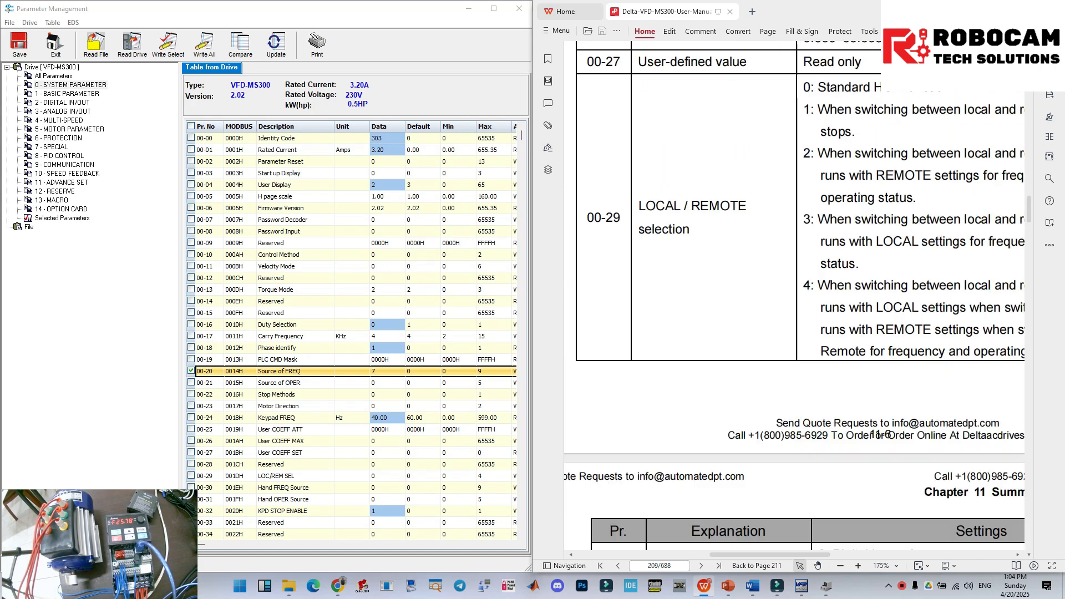
pyautogui.scroll(10, 793, 294)
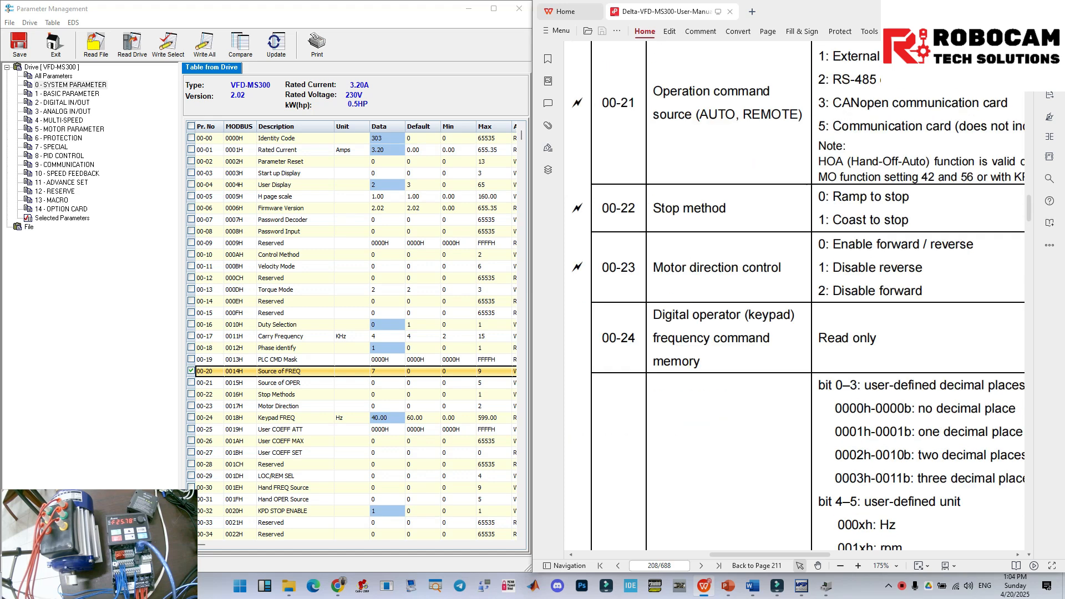
pyautogui.scroll(1, 793, 294)
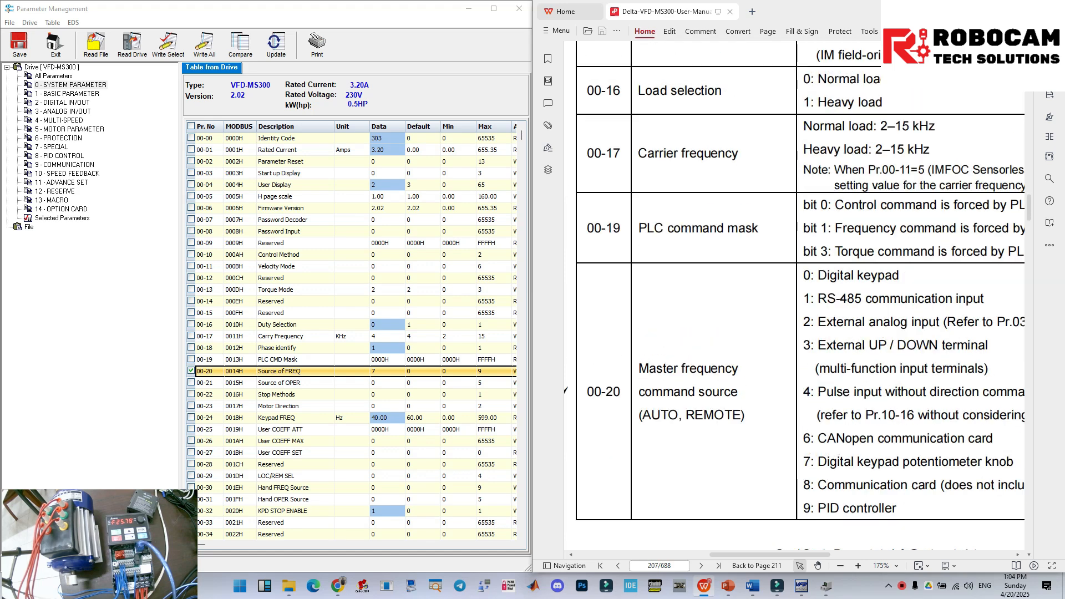
pyautogui.hscroll(1, 793, 294)
pyautogui.hscroll(2, 794, 299)
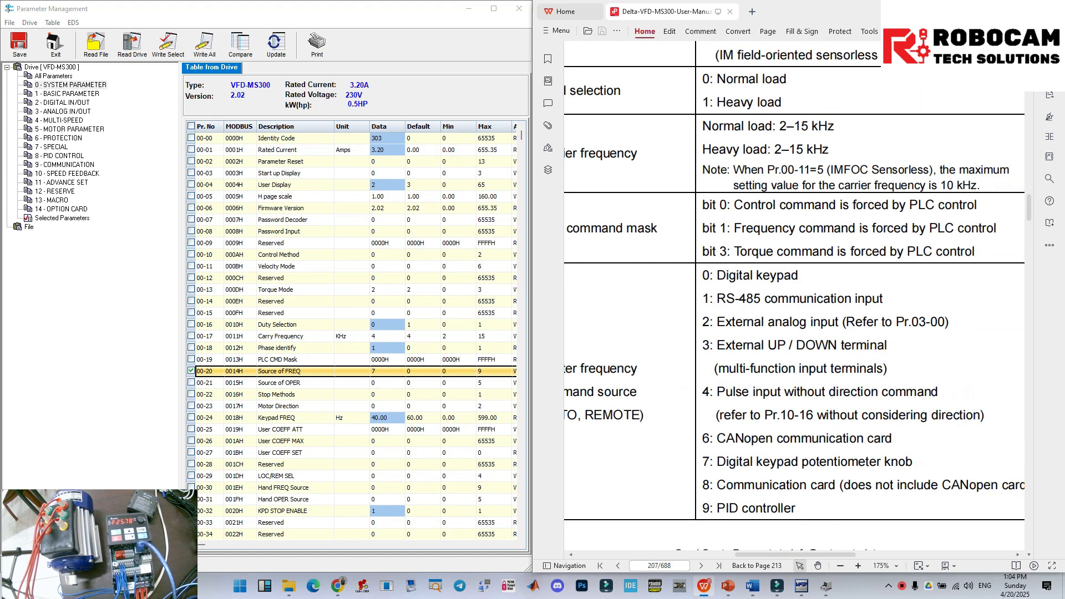
pyautogui.moveTo(717, 461); pyautogui.dragTo(914, 462)
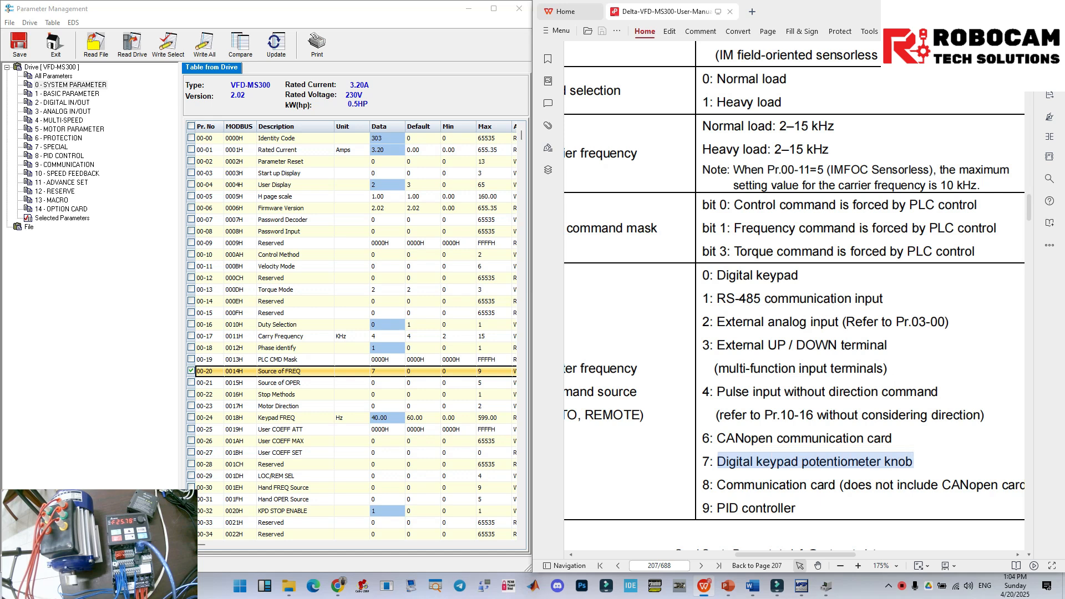
pyautogui.press('Escape')
# Switch back to the Word parameter table and review the name and value of the 00-21 Operation Command Source row
pyautogui.hotkey('alt', 'Tab')
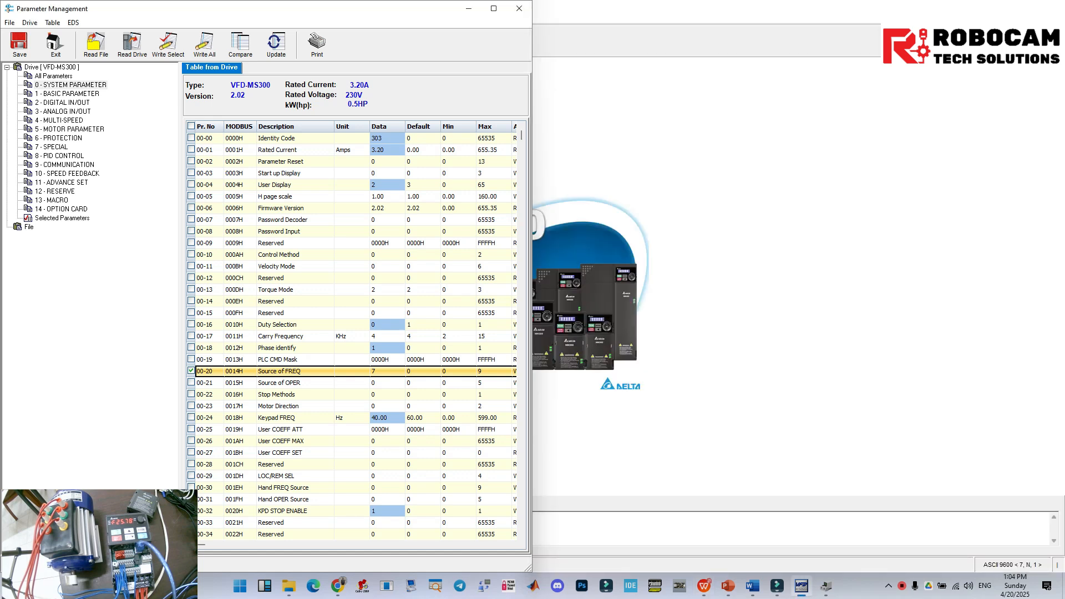
pyautogui.hotkey('alt', 'Tab')
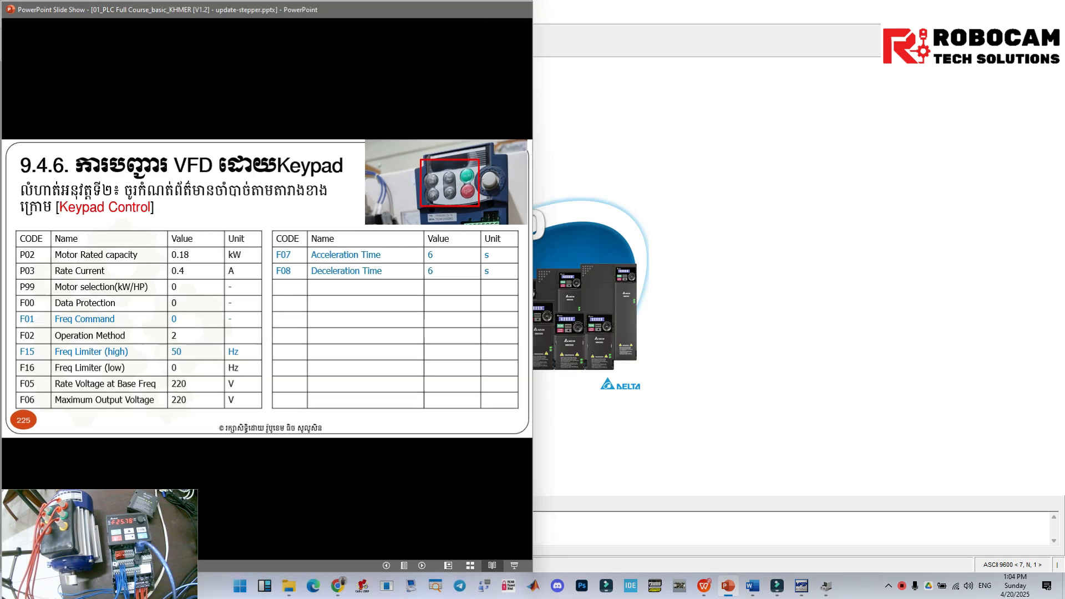
pyautogui.hotkey('alt', 'Tab')
pyautogui.hotkey('alt', 'Tab')
pyautogui.click(870, 301)
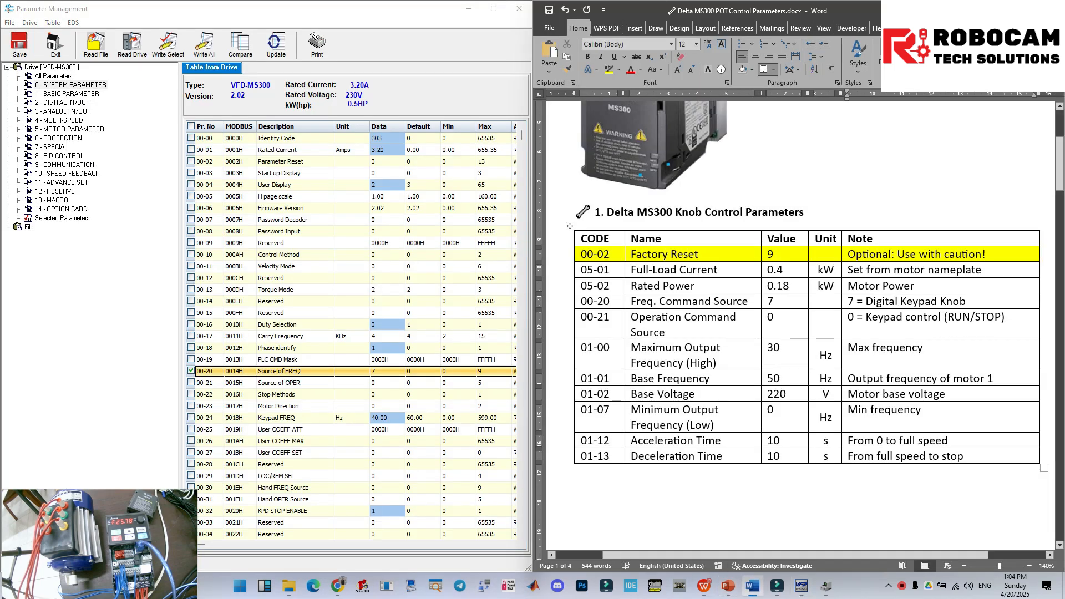
pyautogui.moveTo(631, 317); pyautogui.dragTo(739, 333)
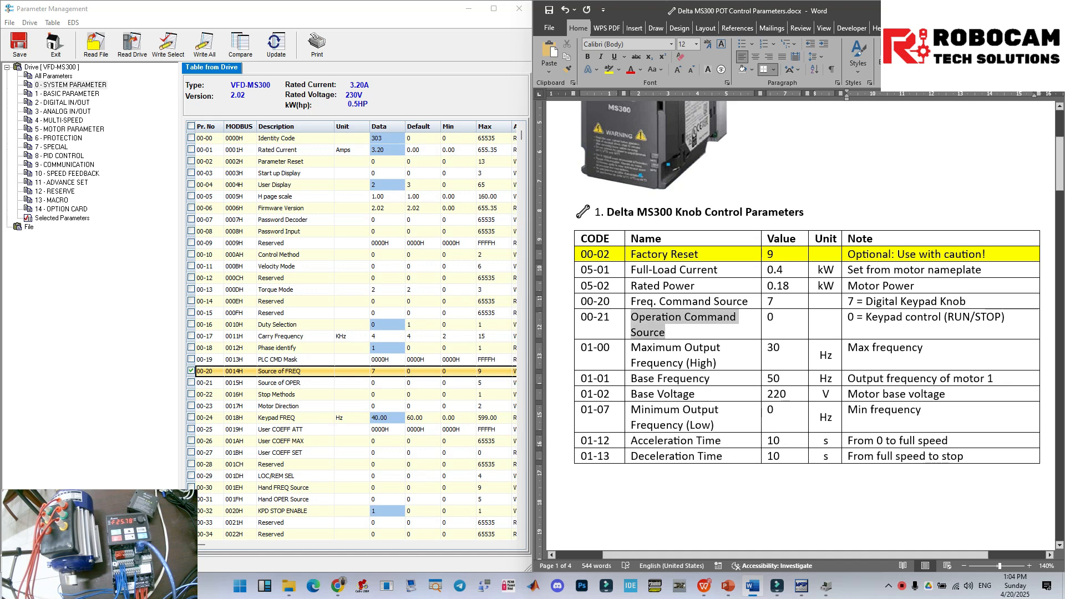
pyautogui.click(771, 317)
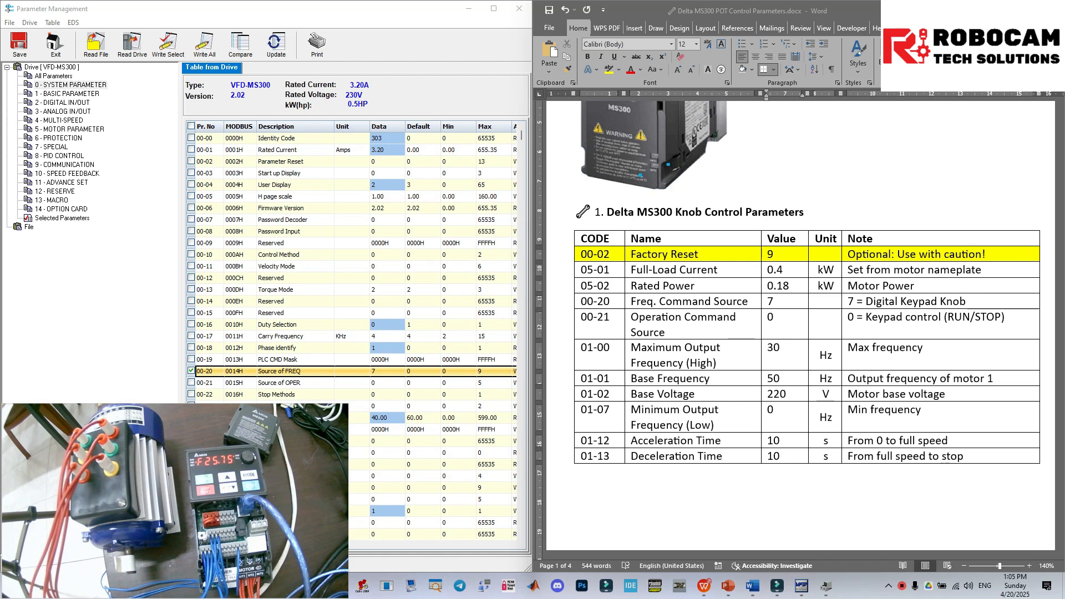
# Check parameter 00-21 Source of OPER in Parameter Management against the Word parameter table
pyautogui.hotkey('alt', 'Tab')
pyautogui.click(432, 441)
pyautogui.click(432, 383)
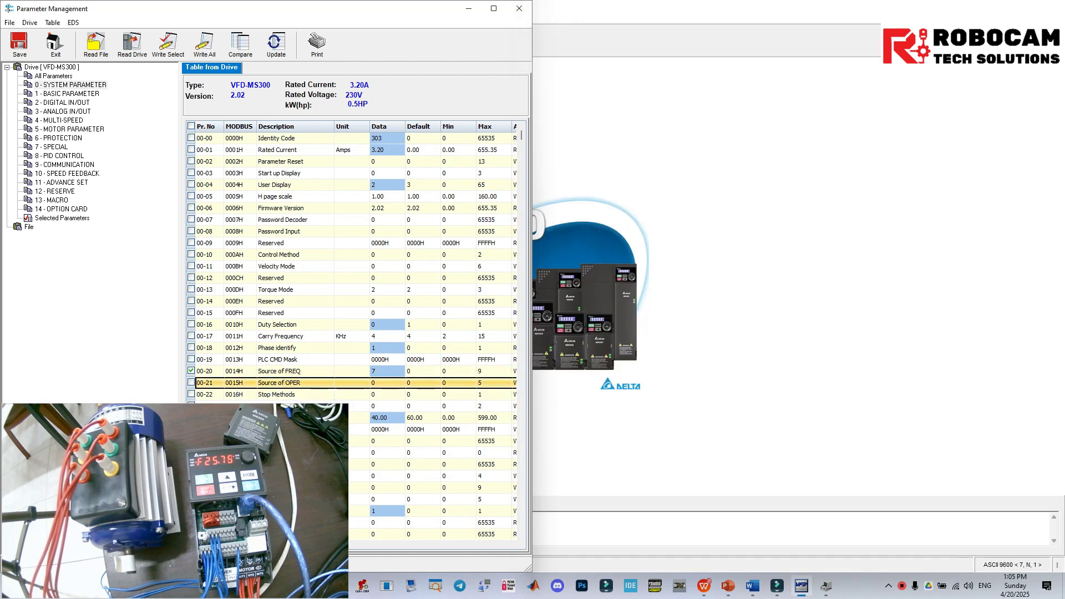
pyautogui.hotkey('alt', 'Tab')
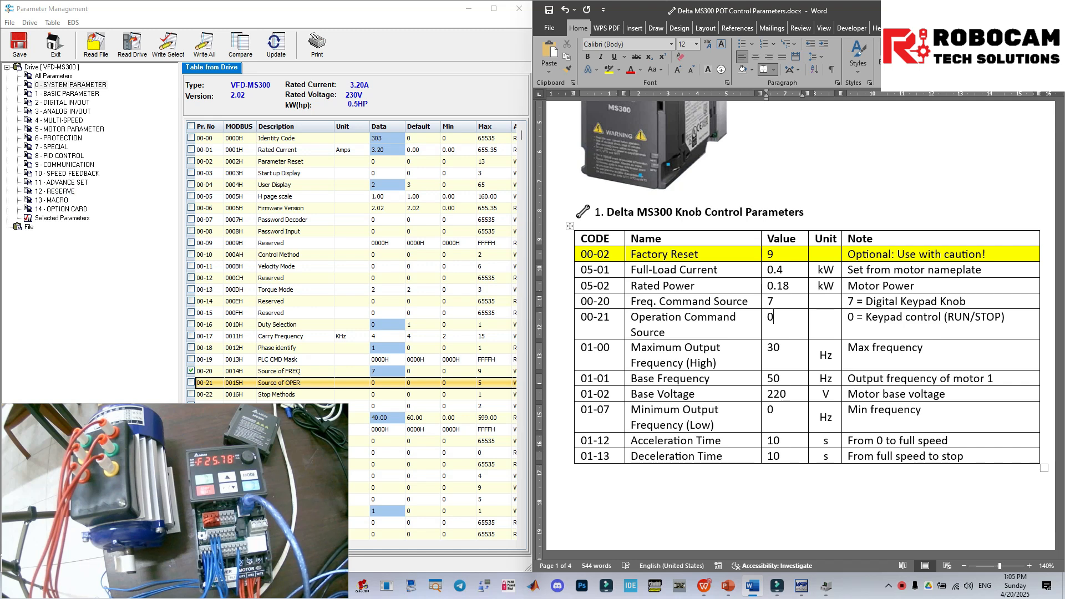
# Set parameter 01-00 MAX Output FREQ in the basic parameter group to 30 Hz, and return to the Word parameter table
pyautogui.click(68, 93)
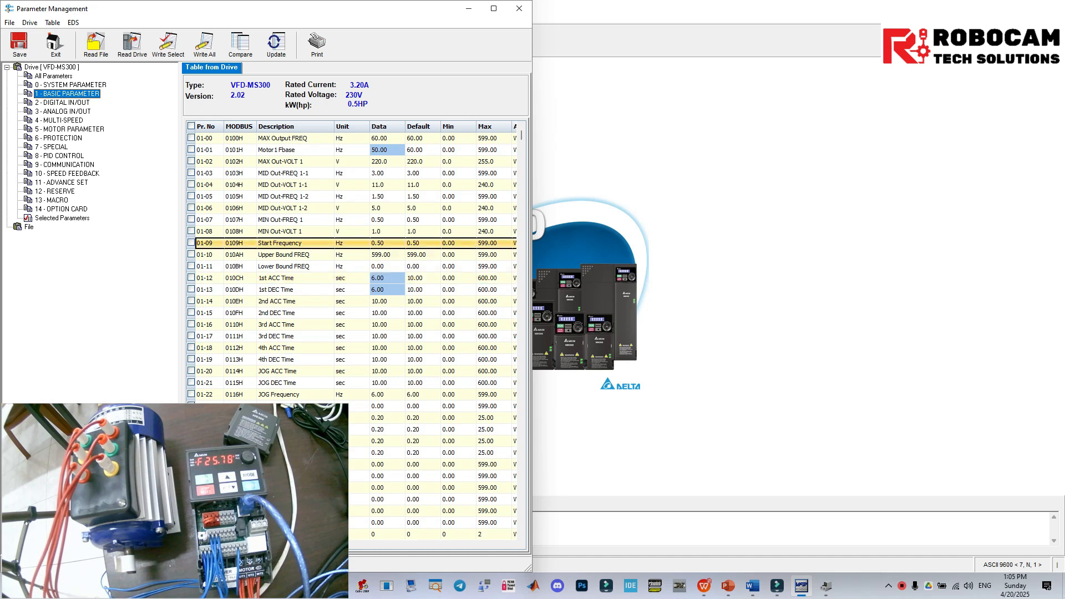
pyautogui.doubleClick(378, 138)
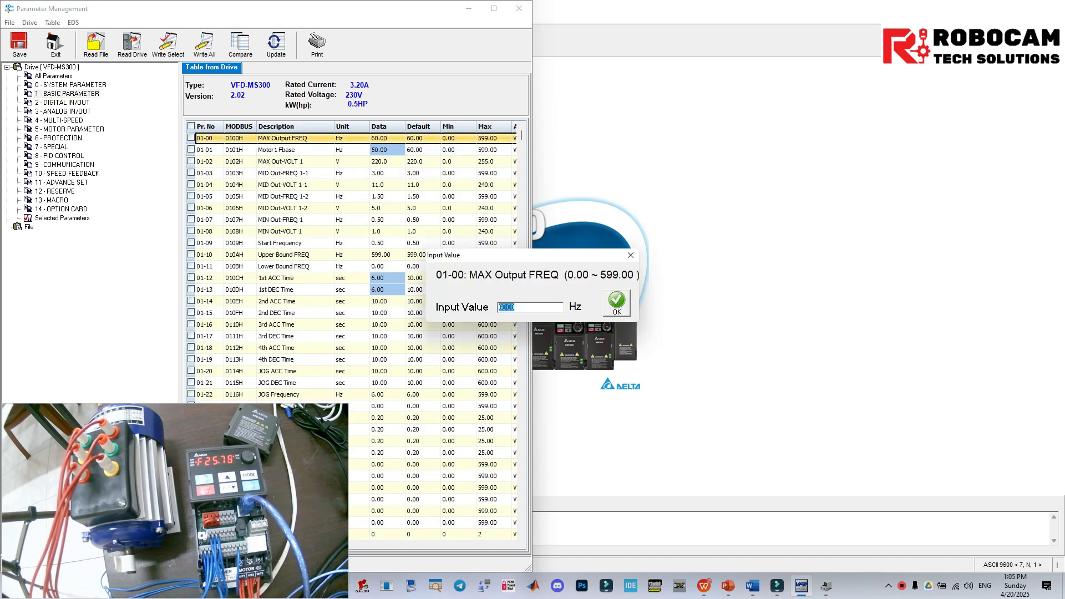
pyautogui.write('30')
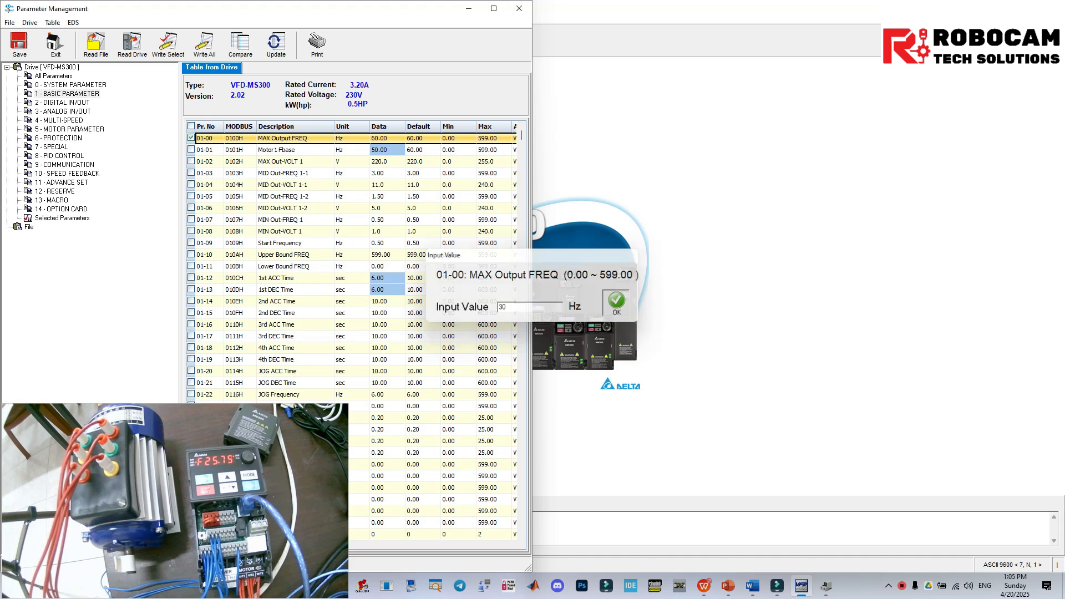
pyautogui.press('Return')
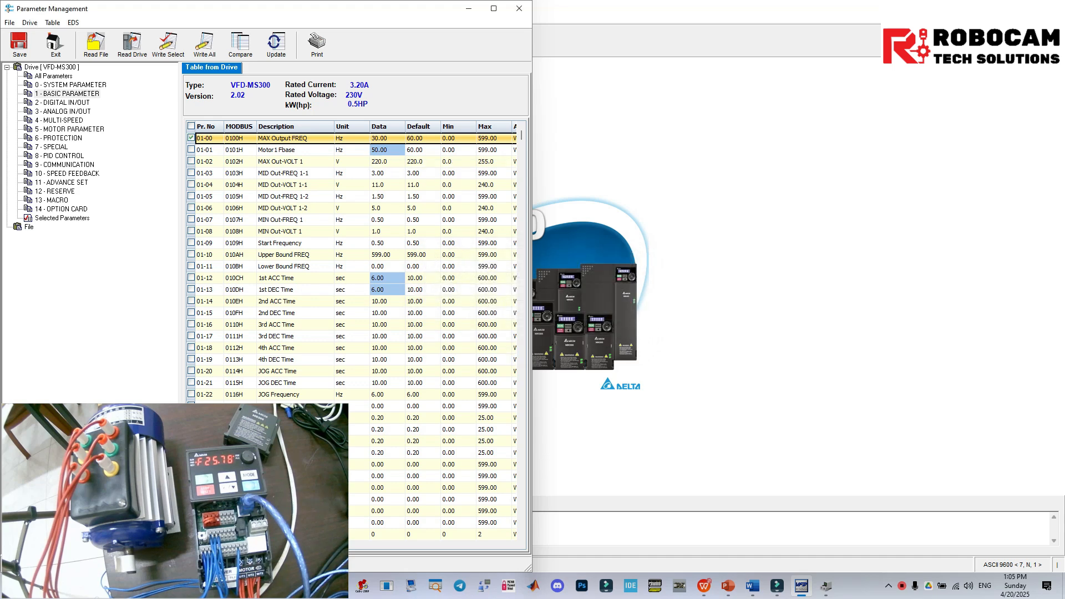
pyautogui.click(752, 586)
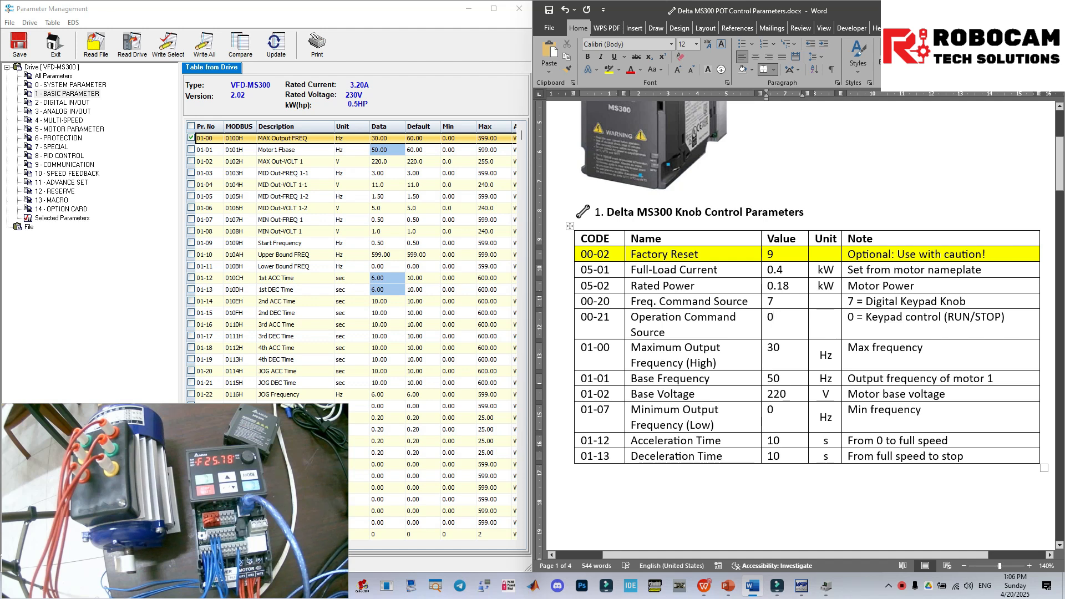
# Return to the basic parameter group in Parameter Management and set 01-12 1st ACC Time to 10 seconds
pyautogui.scroll(-1, 798, 333)
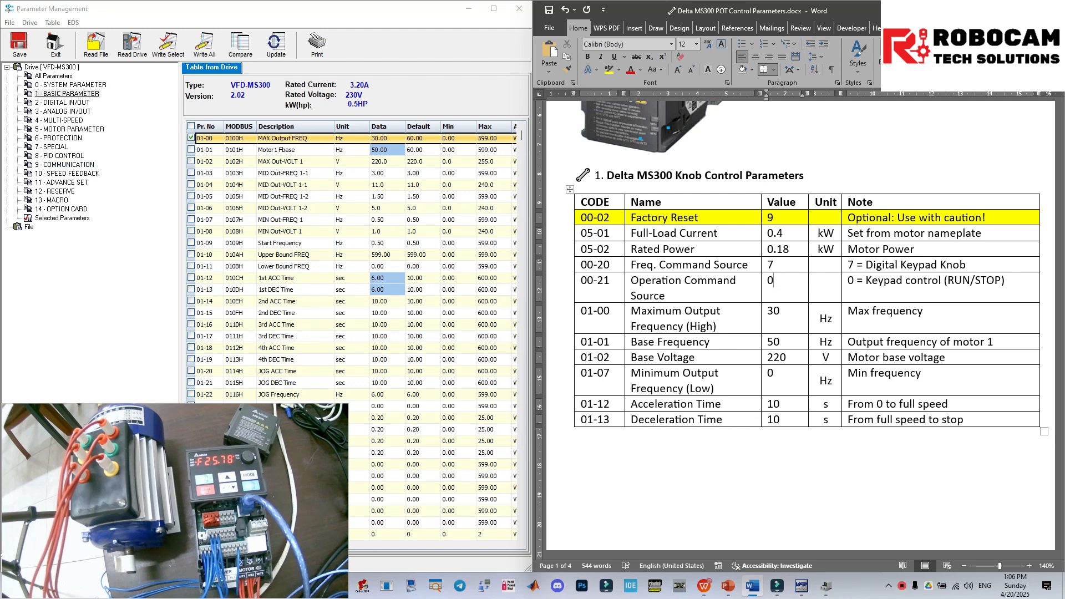
pyautogui.click(67, 94)
pyautogui.click(383, 278)
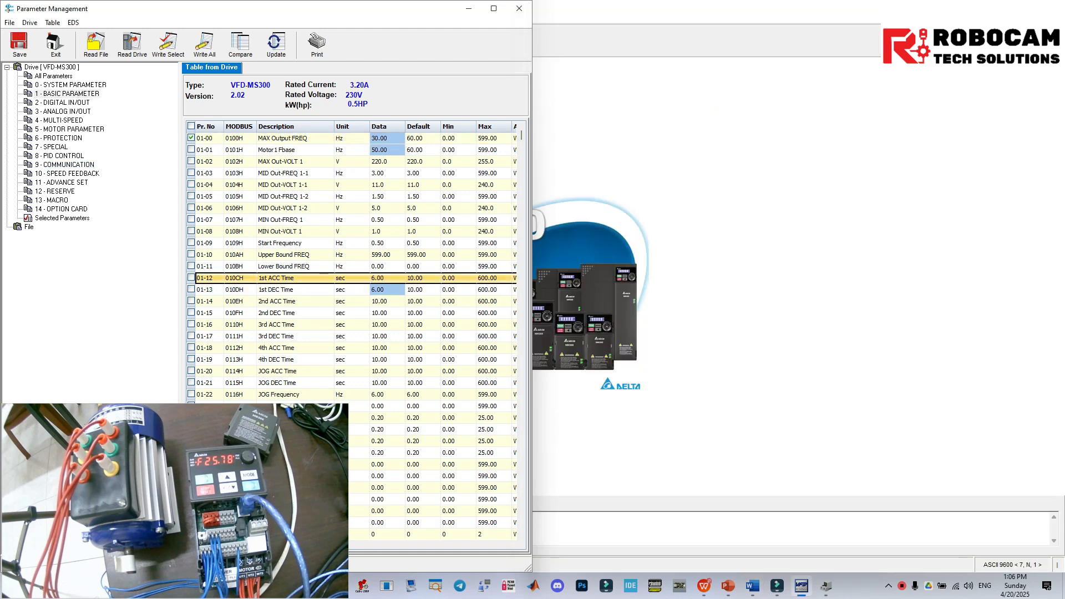
pyautogui.doubleClick(382, 278)
pyautogui.write('10')
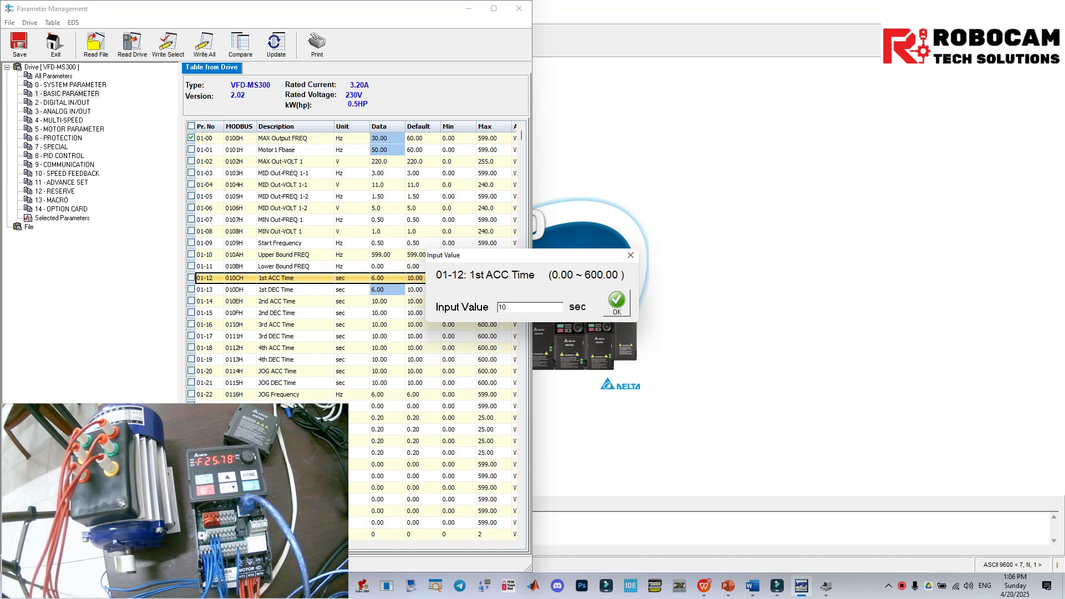
pyautogui.press('Return')
# Set parameter 01-13 1st DEC Time to 10 seconds
pyautogui.press('Down')
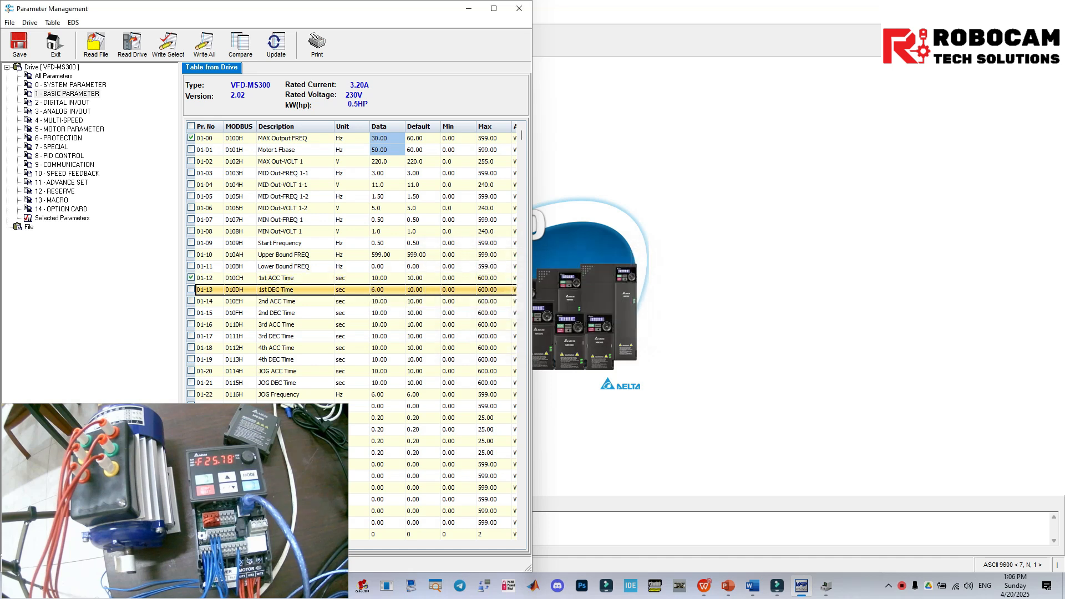
pyautogui.press('Return')
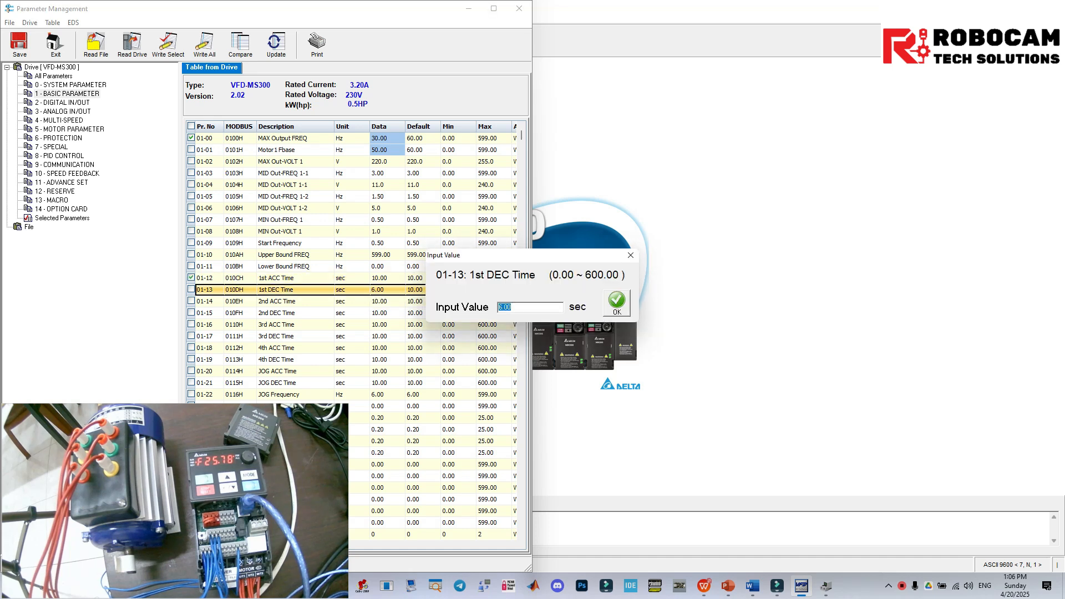
pyautogui.write('10')
pyautogui.press('Return')
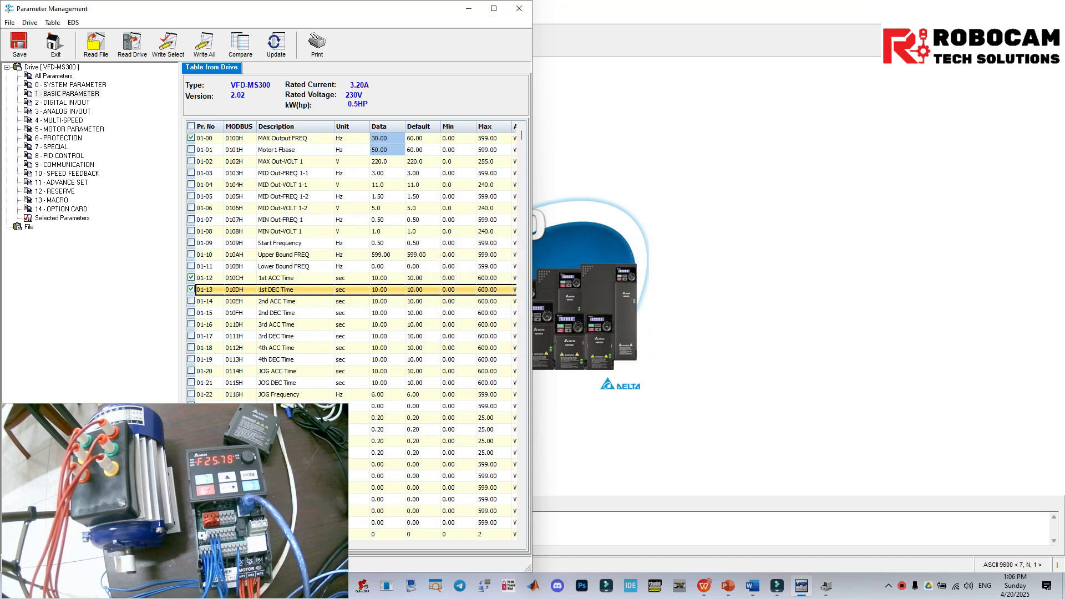
# Widen the Parameter Management window to show the Attribute column, and write the checked parameters 00-20, 01-00, 01-12, 01-13, 05-01 and 05-02 to the drive
pyautogui.moveTo(531, 299); pyautogui.dragTo(590, 300)
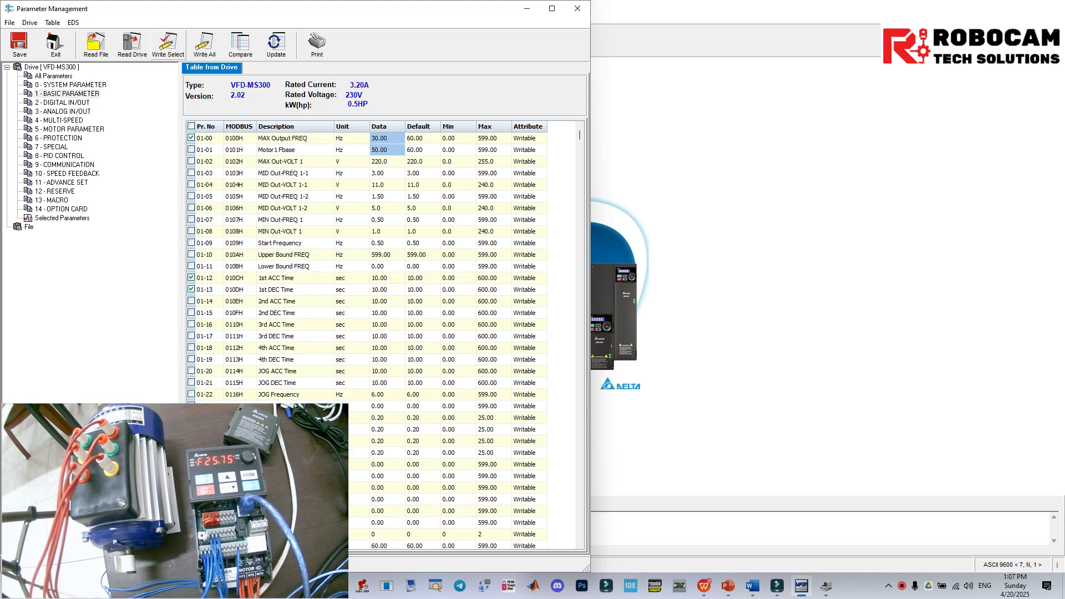
pyautogui.click(168, 45)
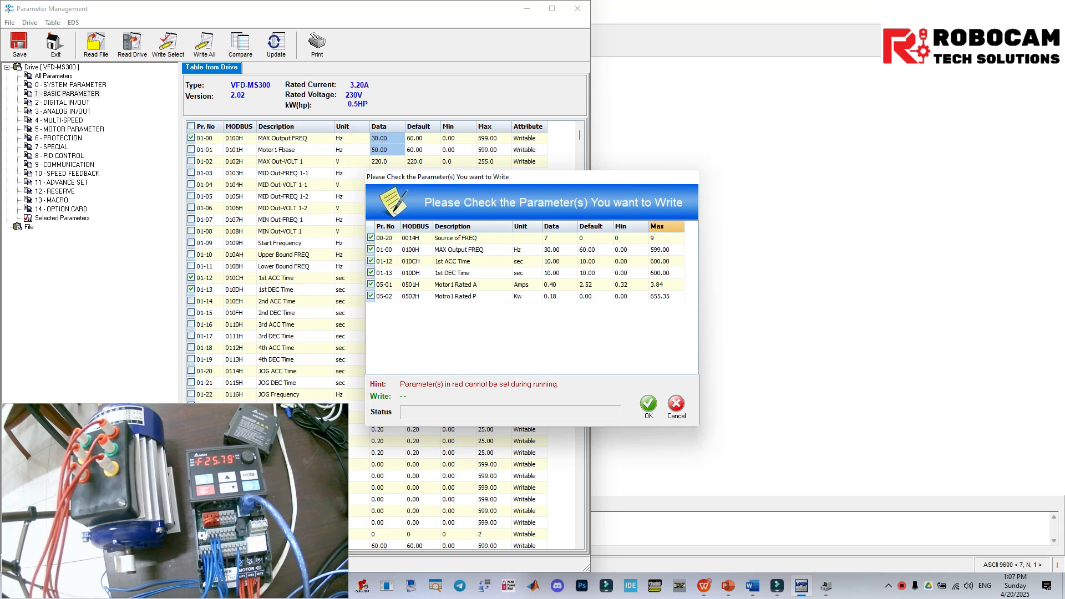
pyautogui.click(648, 405)
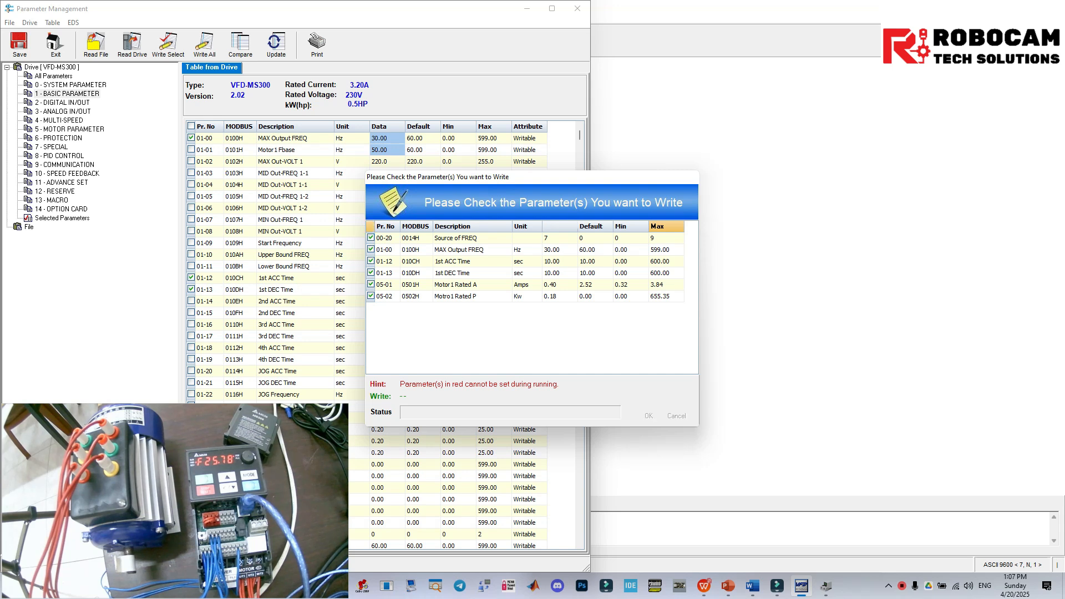